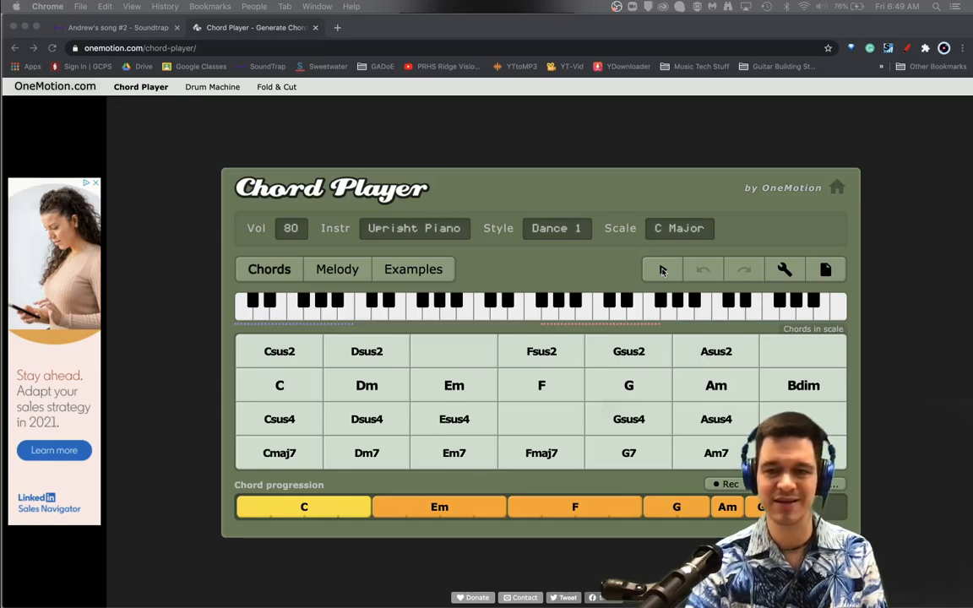
- Play back the C, Em, F, G, Am chord progression and stop the playback
{"action": "left_click", "coordinate": [662, 270]}
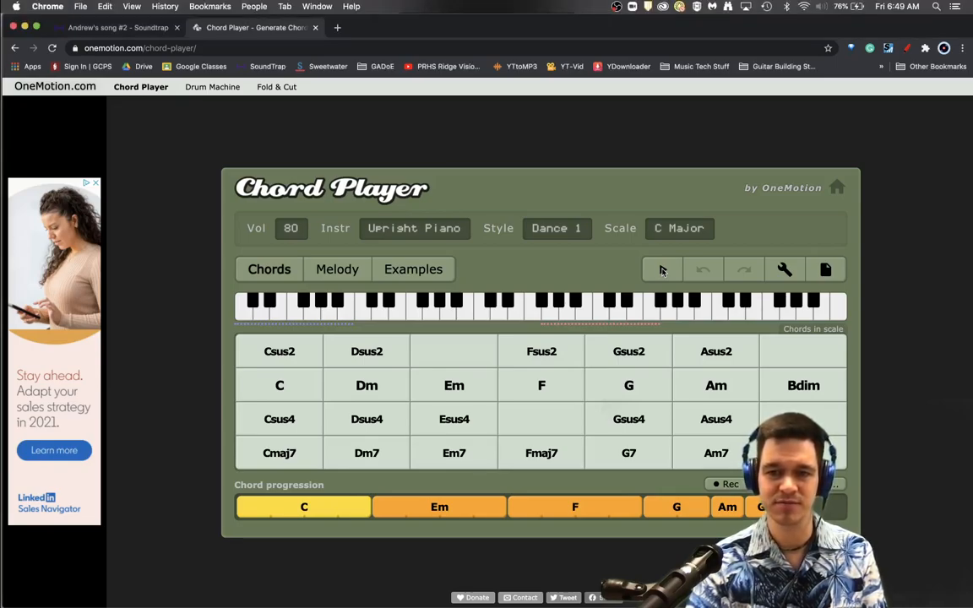
{"action": "left_click", "coordinate": [664, 271]}
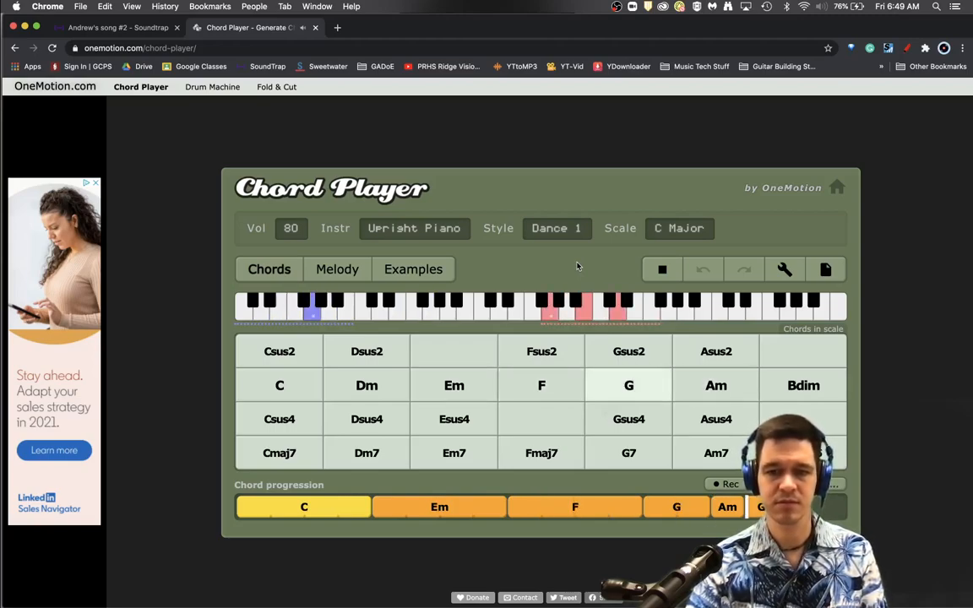
{"action": "left_click", "coordinate": [659, 270]}
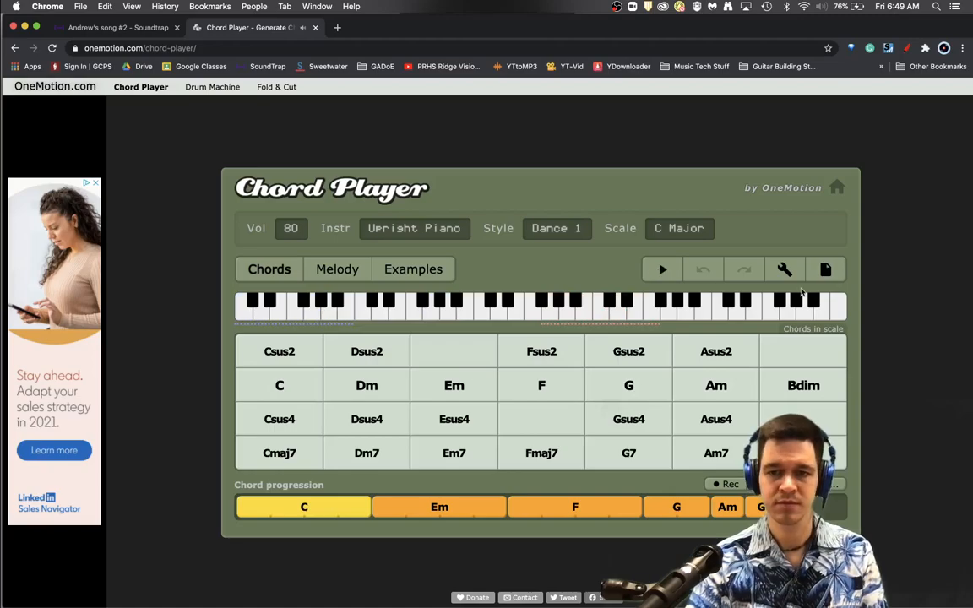
- Export the chord progression as a MIDI file
{"action": "left_click", "coordinate": [826, 270]}
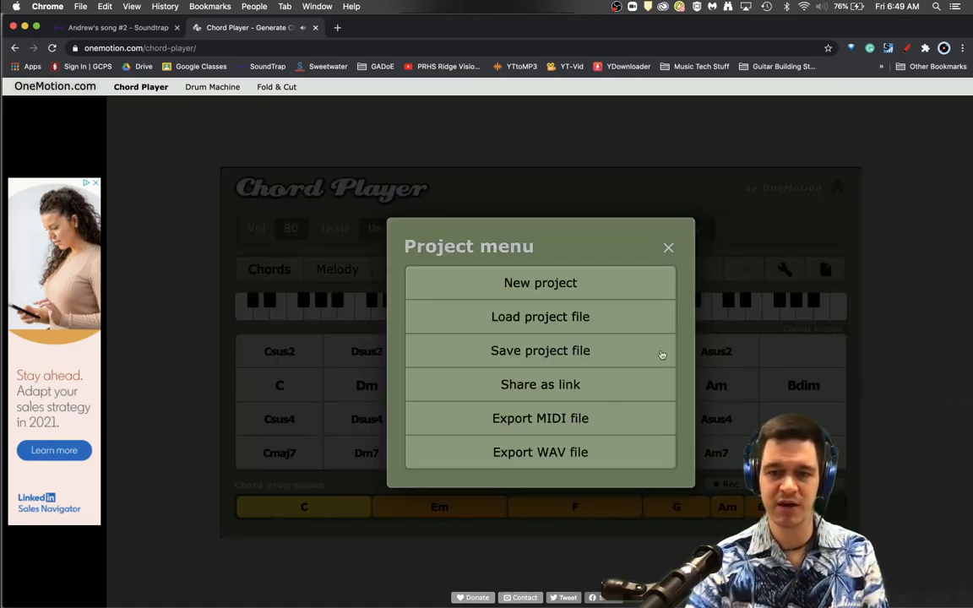
{"action": "left_click", "coordinate": [610, 420]}
{"action": "left_click", "coordinate": [438, 408]}
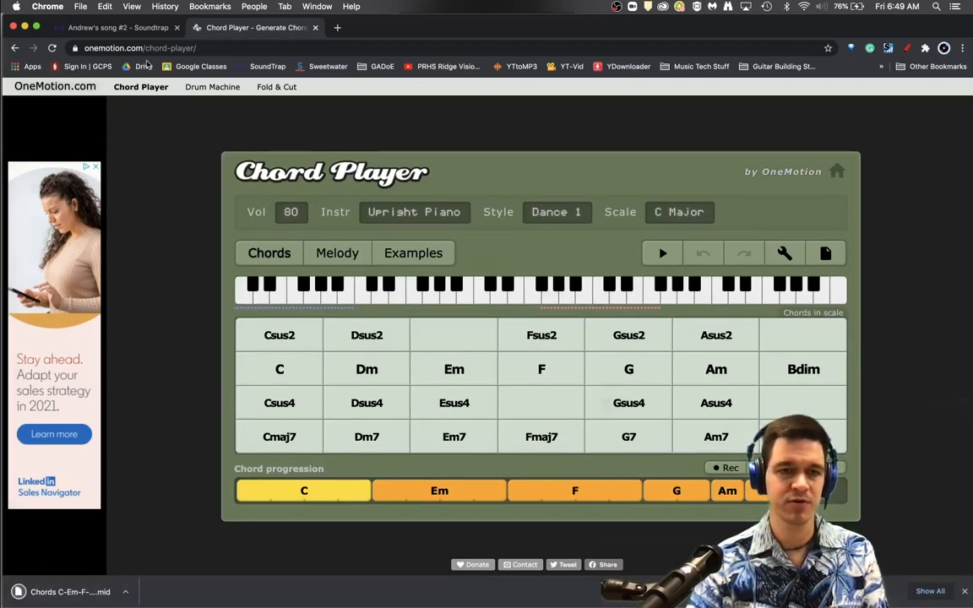
- Switch to Soundtrap, create a new music project and add a Piano & keyboards track
{"action": "left_click", "coordinate": [146, 32]}
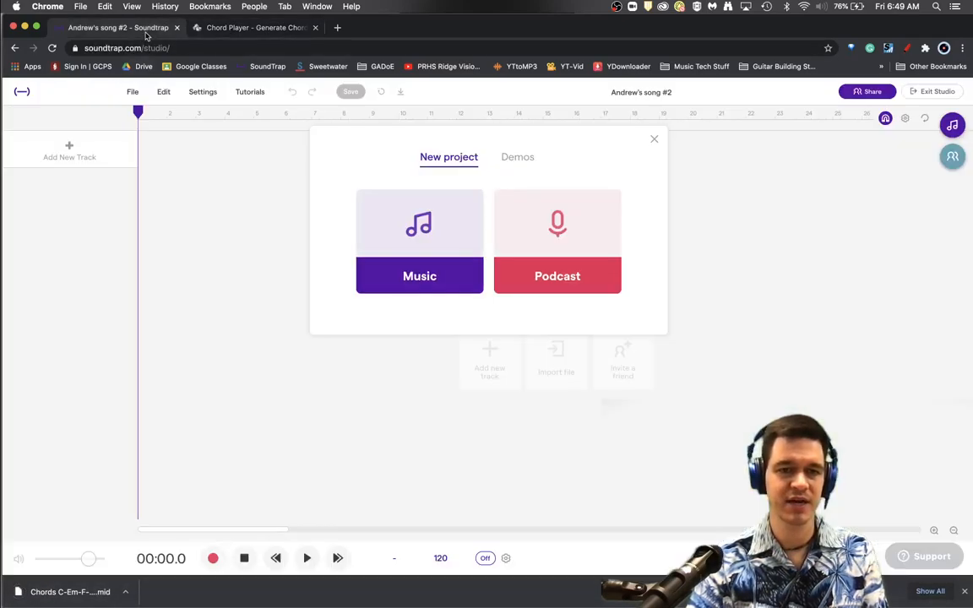
{"action": "left_click", "coordinate": [433, 281]}
{"action": "left_click", "coordinate": [84, 150]}
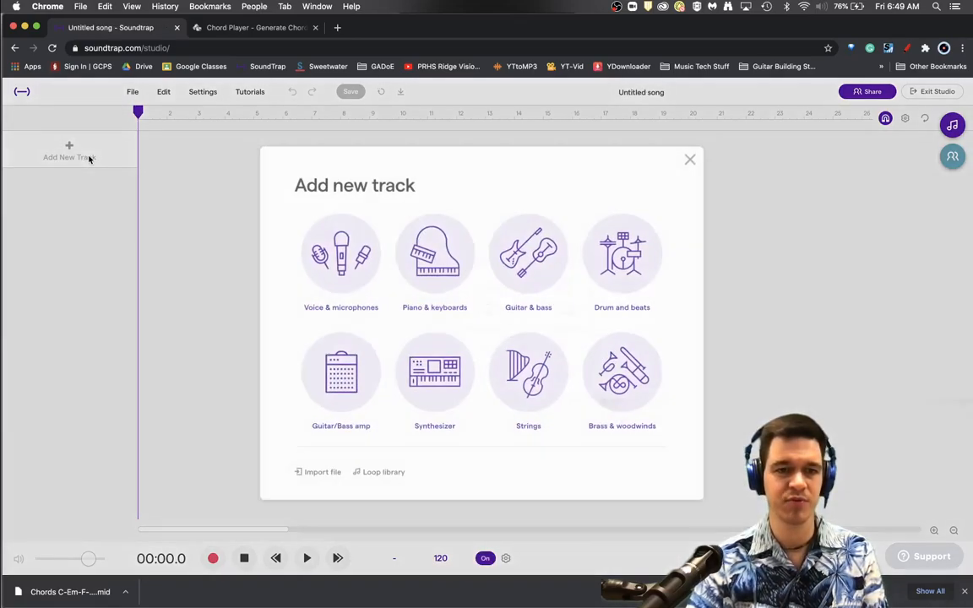
{"action": "left_click", "coordinate": [455, 268]}
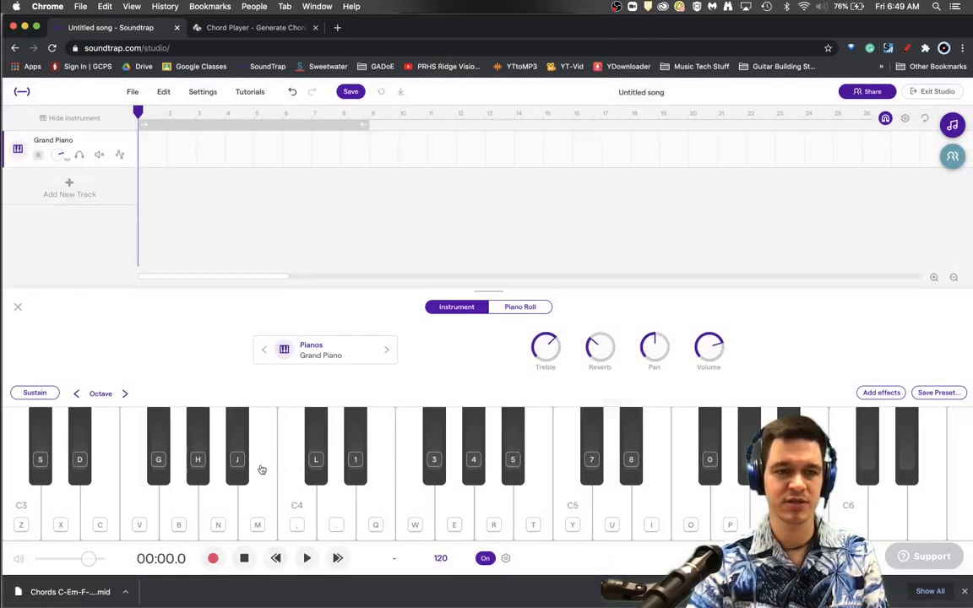
- Place the downloaded chord MIDI file on the Grand Piano track, starting at bar 1
{"action": "left_click_drag", "start_coordinate": [32, 598], "coordinate": [144, 150]}
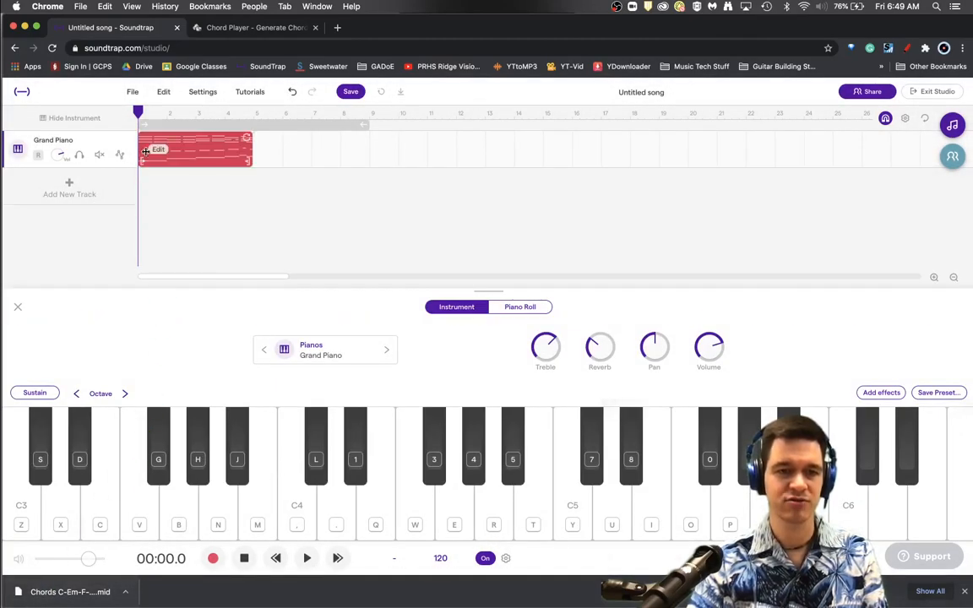
{"action": "scroll", "coordinate": [179, 159], "scroll_direction": "up", "scroll_amount": 5}
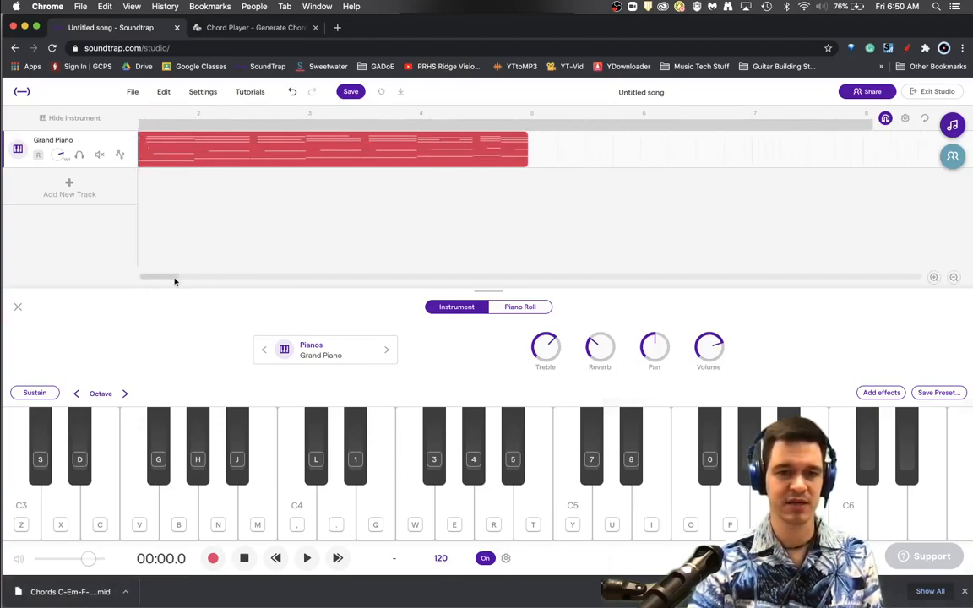
{"action": "scroll", "coordinate": [65, 278], "scroll_direction": "up", "scroll_amount": 2}
{"action": "scroll", "coordinate": [226, 179], "scroll_direction": "up", "scroll_amount": 1}
{"action": "scroll", "coordinate": [193, 254], "scroll_direction": "up", "scroll_amount": 1}
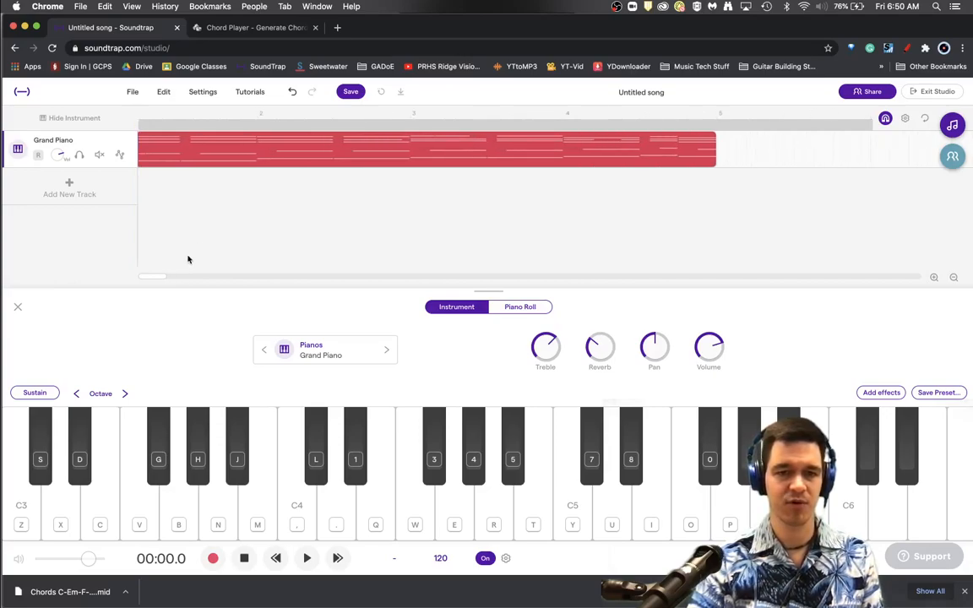
{"action": "scroll", "coordinate": [152, 278], "scroll_direction": "up", "scroll_amount": 1}
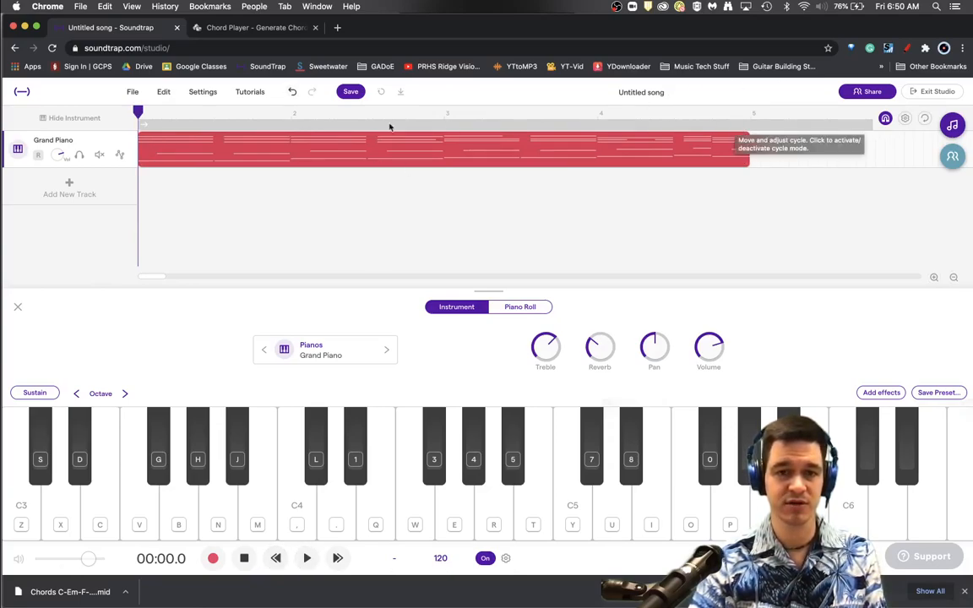
- Fit the cycle range to the piano region from bar 1 to bar 5, activate cycle mode and play it back
{"action": "mouse_move", "coordinate": [140, 125]}
{"action": "left_mouse_down"}
{"action": "mouse_move", "coordinate": [753, 125]}
{"action": "mouse_move", "coordinate": [140, 125]}
{"action": "left_mouse_up"}
{"action": "left_click", "coordinate": [242, 126]}
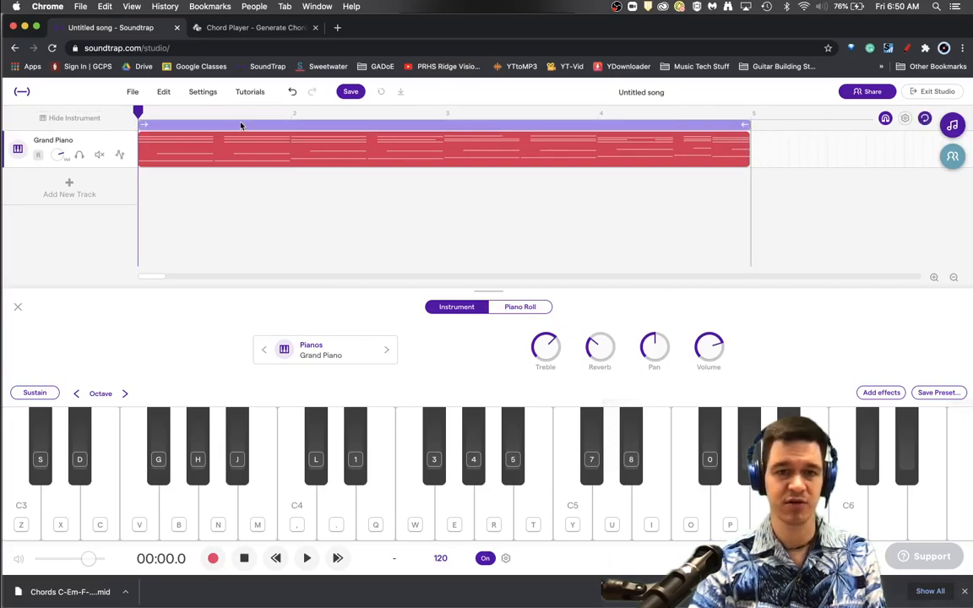
{"action": "key", "text": "space"}
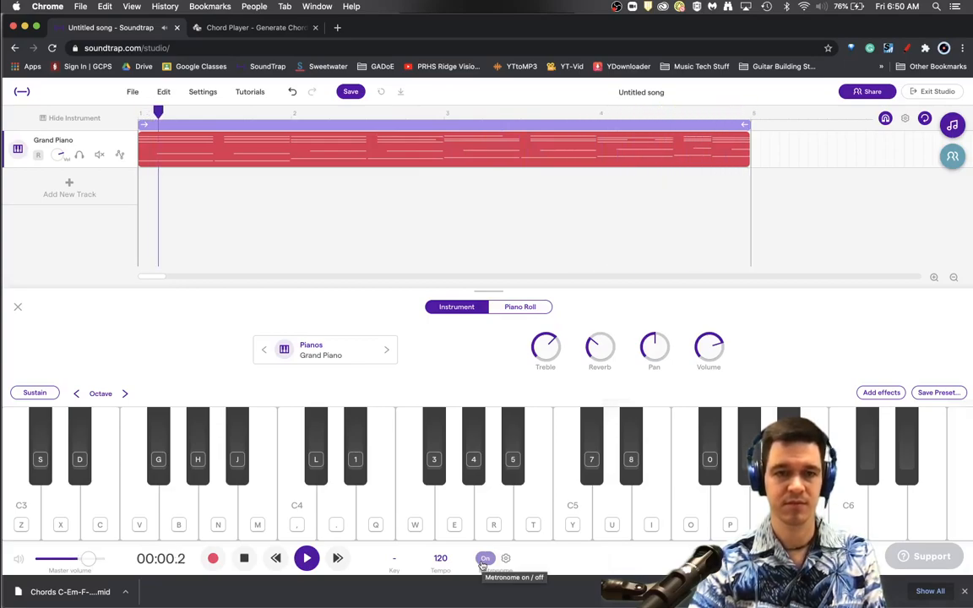
{"action": "key", "text": "space"}
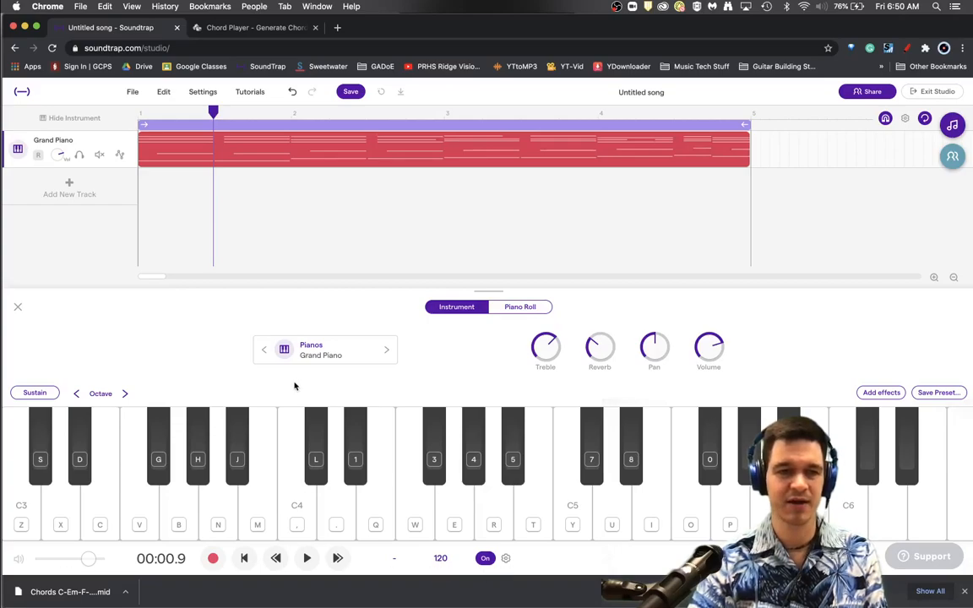
- Add a Guitar & bass track and set its instrument preset to the electric bass Bone Bass
{"action": "left_click", "coordinate": [66, 184]}
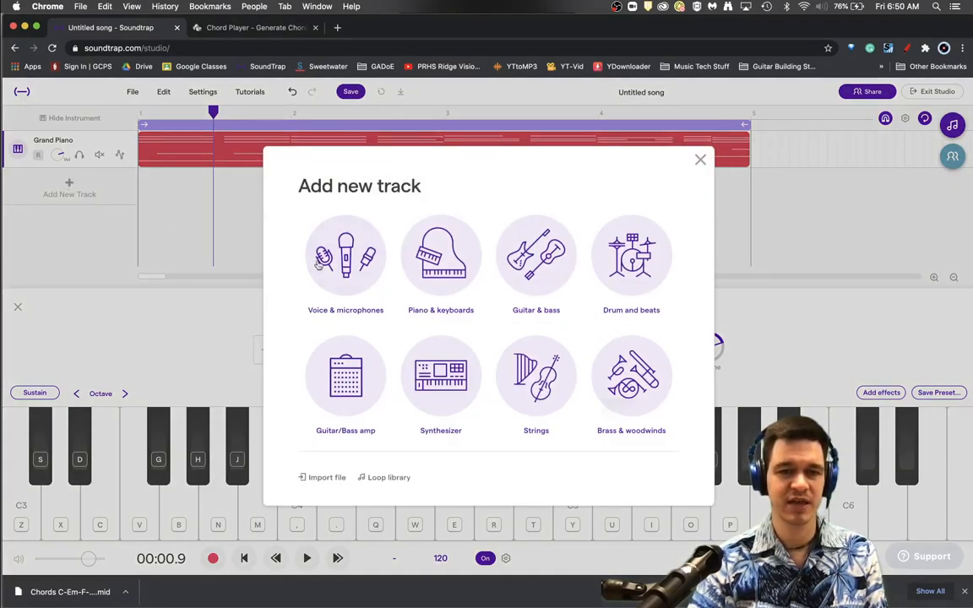
{"action": "left_click", "coordinate": [549, 267]}
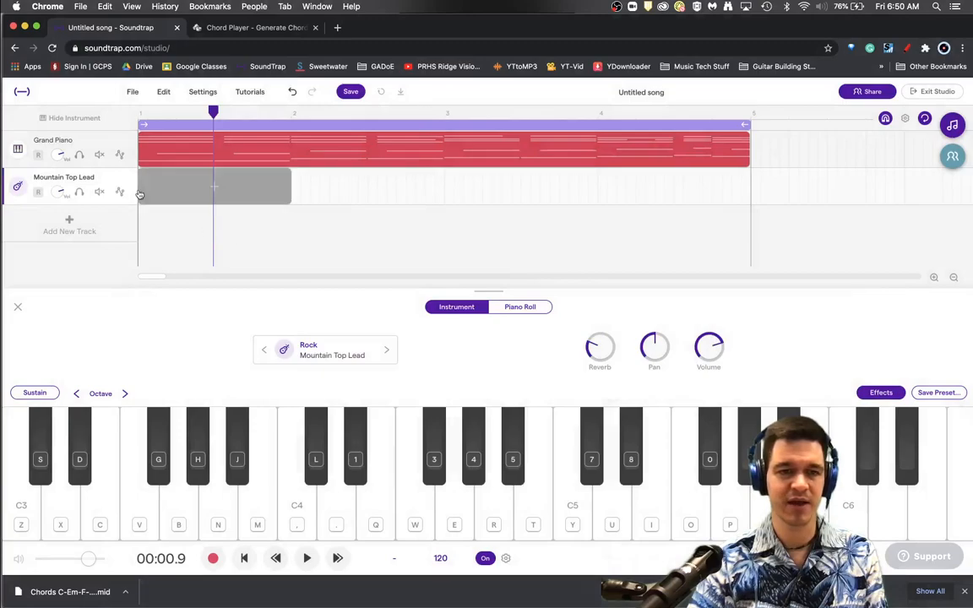
{"action": "left_click", "coordinate": [338, 350]}
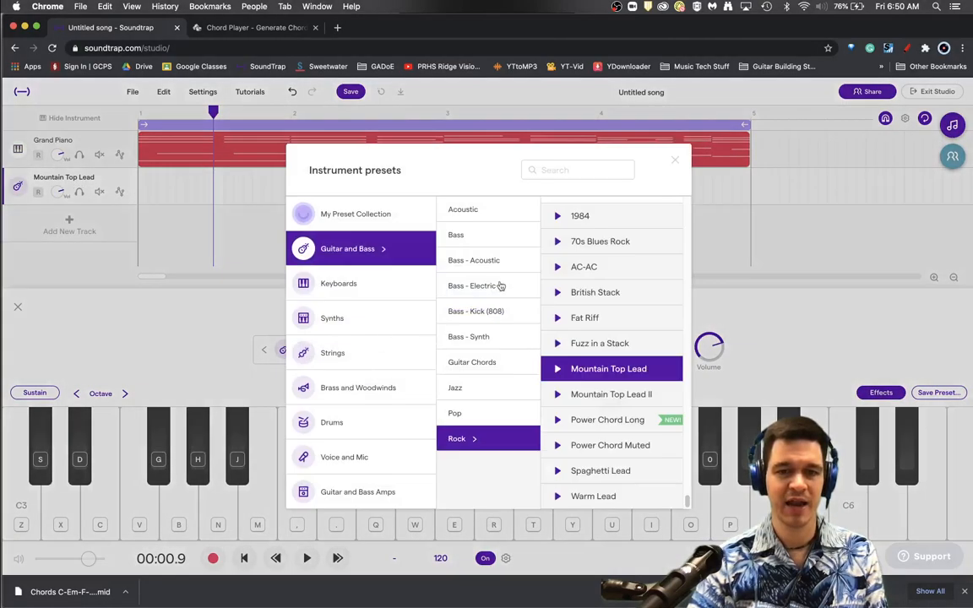
{"action": "left_click", "coordinate": [475, 237]}
{"action": "scroll", "coordinate": [627, 396], "scroll_direction": "down", "scroll_amount": 1}
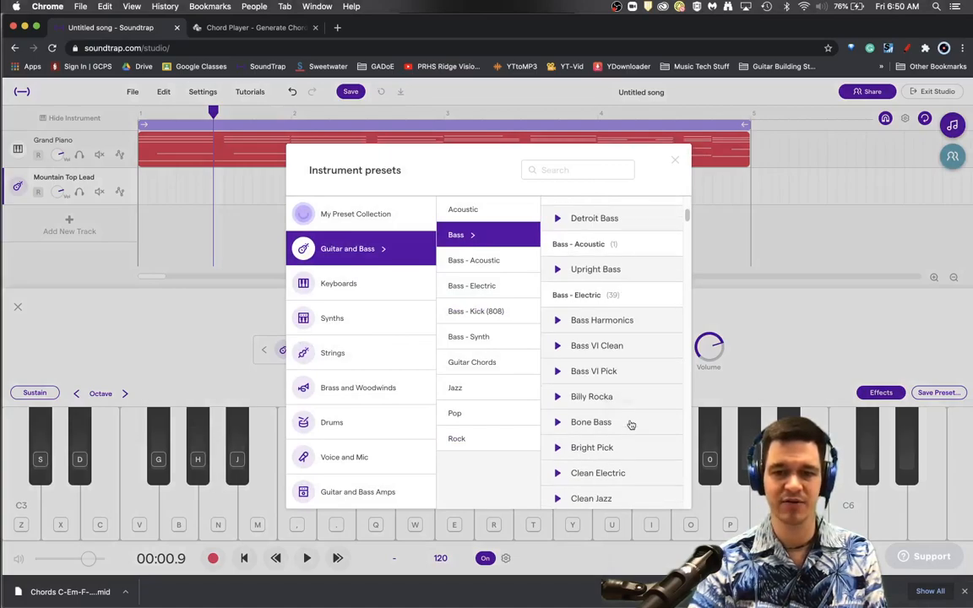
{"action": "left_click", "coordinate": [630, 424]}
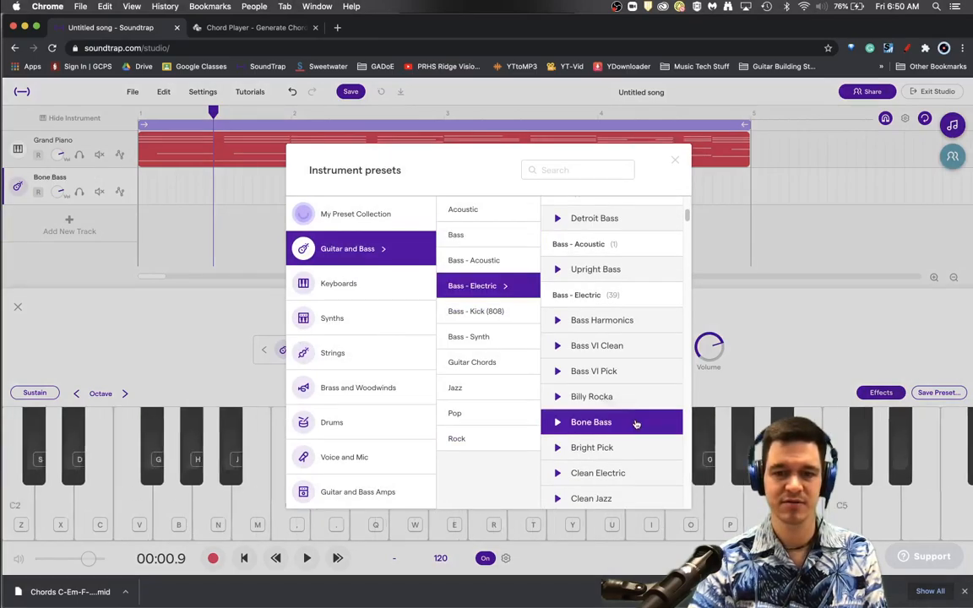
{"action": "left_click", "coordinate": [675, 162]}
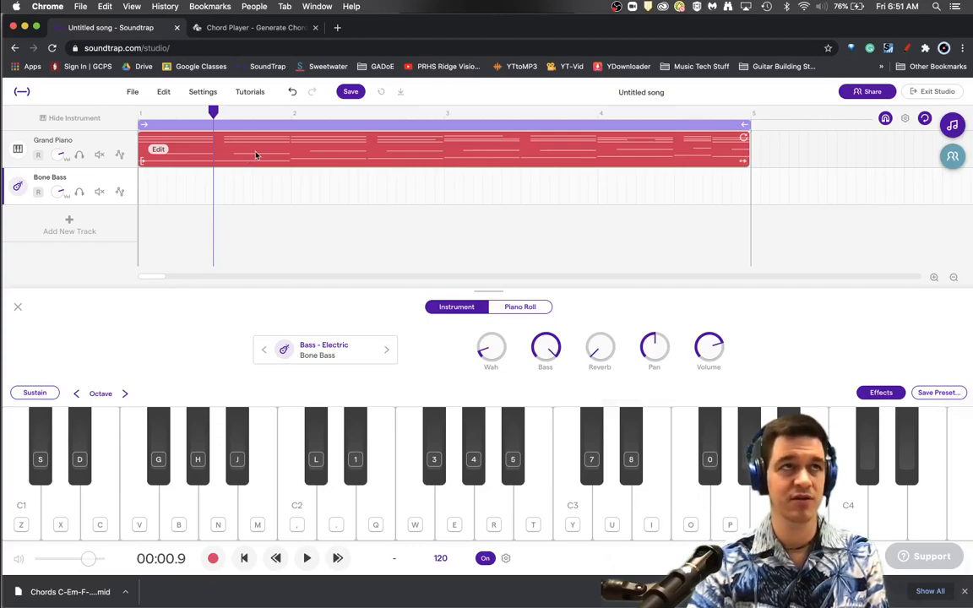
- Copy the piano region onto the Bone Bass track at bar 1 and delete the upper chord notes from the copy
{"action": "left_click_drag", "start_coordinate": [256, 155], "coordinate": [250, 190]}
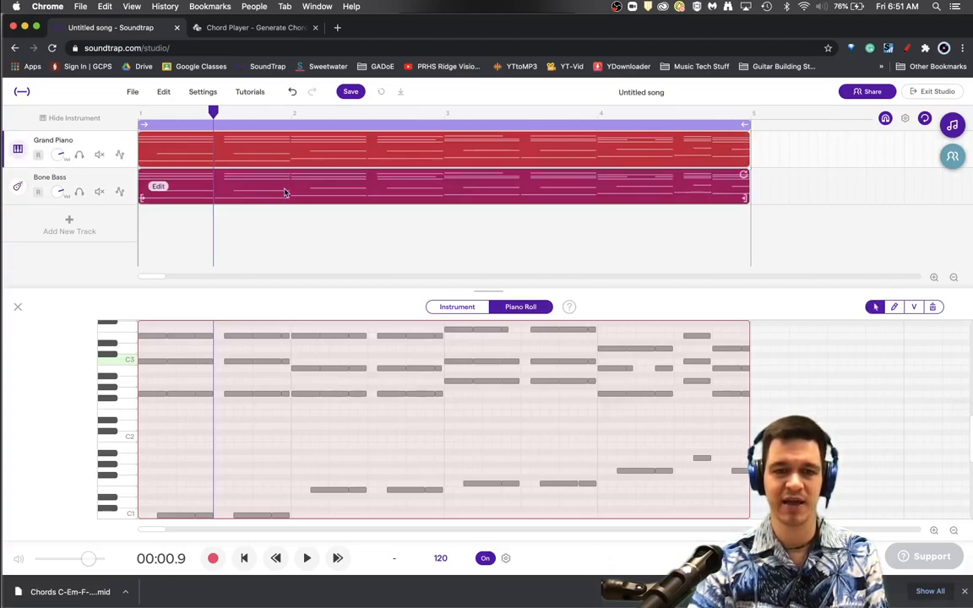
{"action": "left_click", "coordinate": [285, 191]}
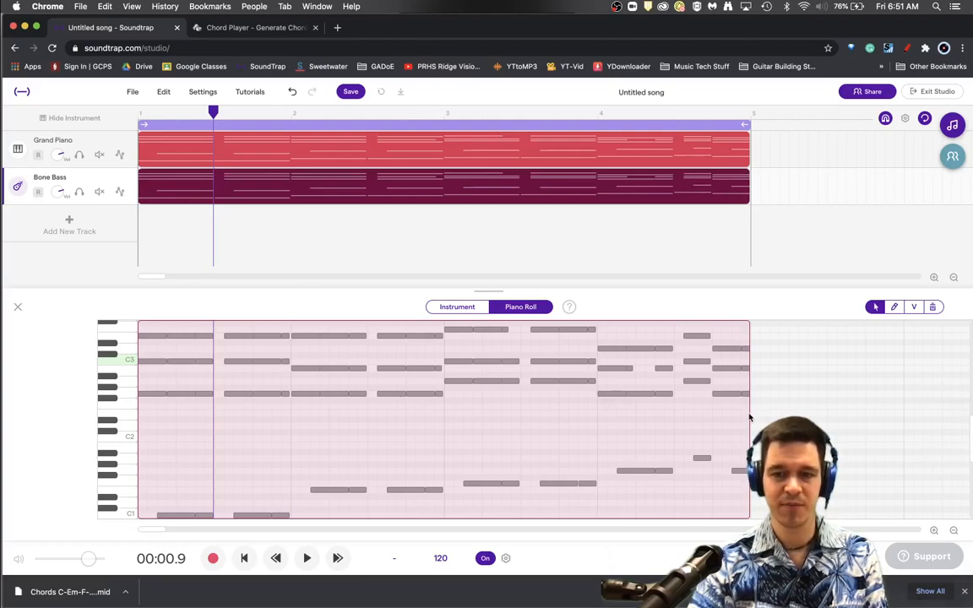
{"action": "left_click_drag", "start_coordinate": [749, 417], "coordinate": [115, 329]}
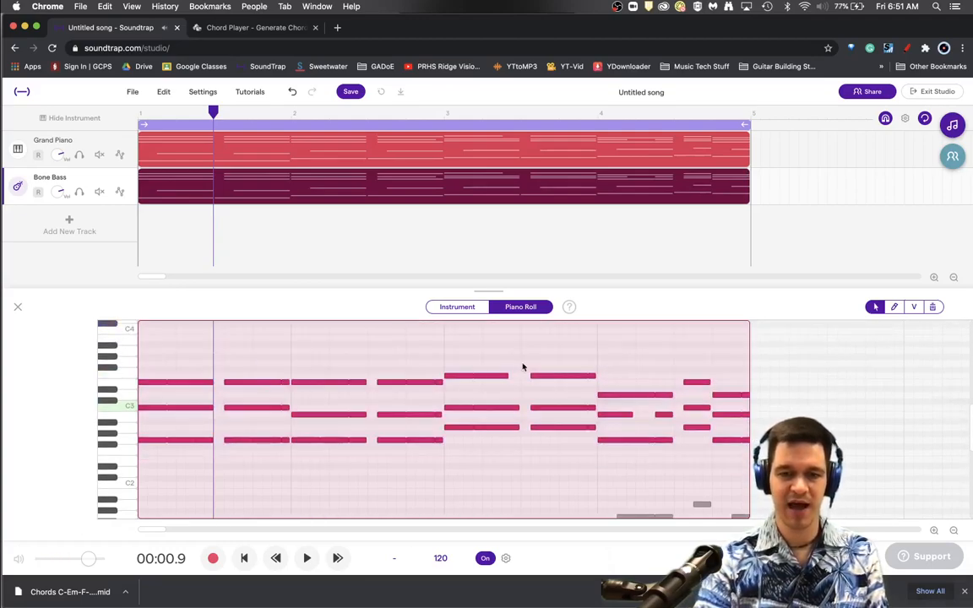
{"action": "key", "text": "BackSpace"}
{"action": "scroll", "coordinate": [409, 408], "scroll_direction": "down", "scroll_amount": 10}
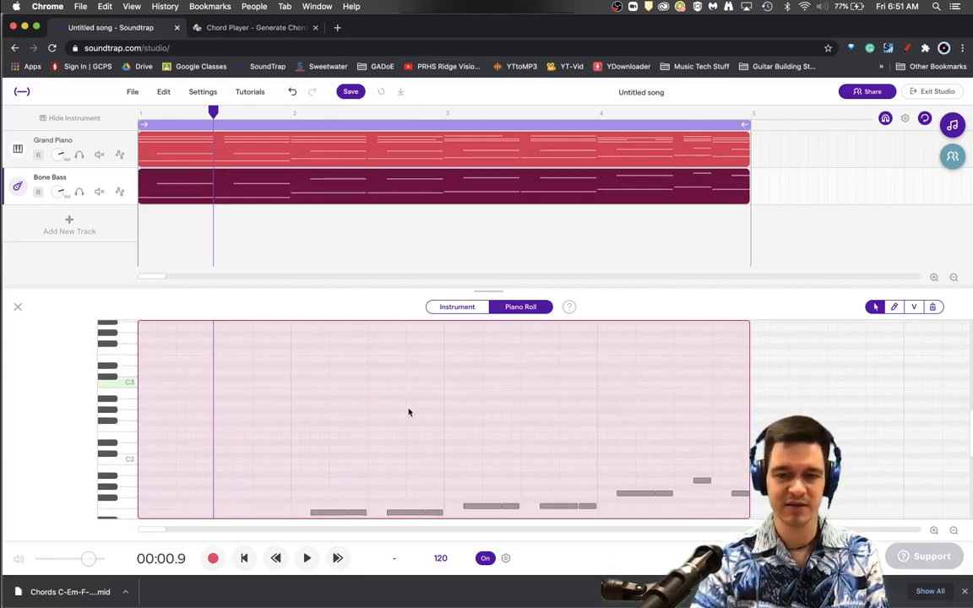
- Solo the Bone Bass track, listen to it from the start of the song and turn the metronome off
{"action": "left_click", "coordinate": [79, 191]}
{"action": "left_click", "coordinate": [139, 117]}
{"action": "key", "text": "space"}
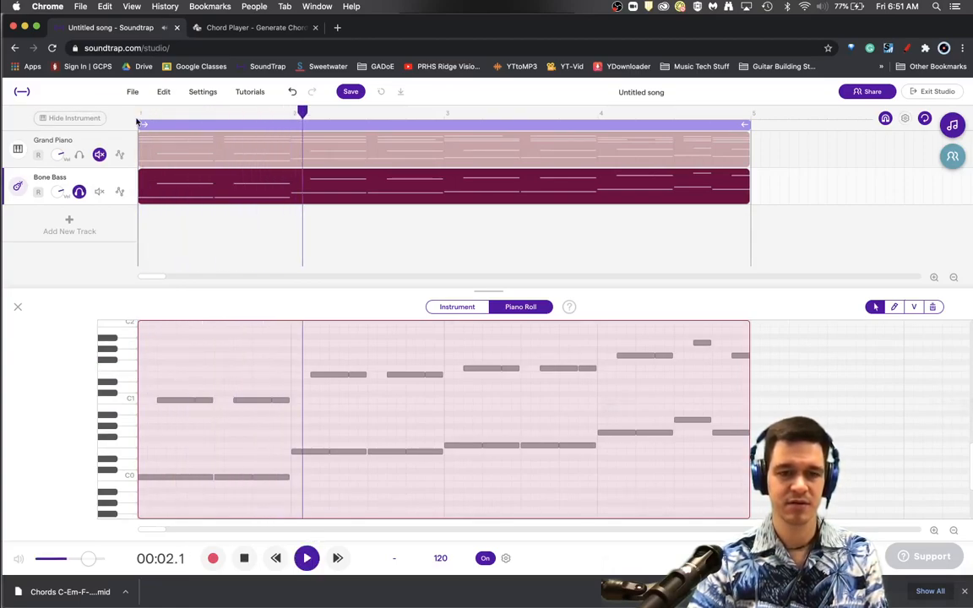
{"action": "left_click", "coordinate": [484, 560]}
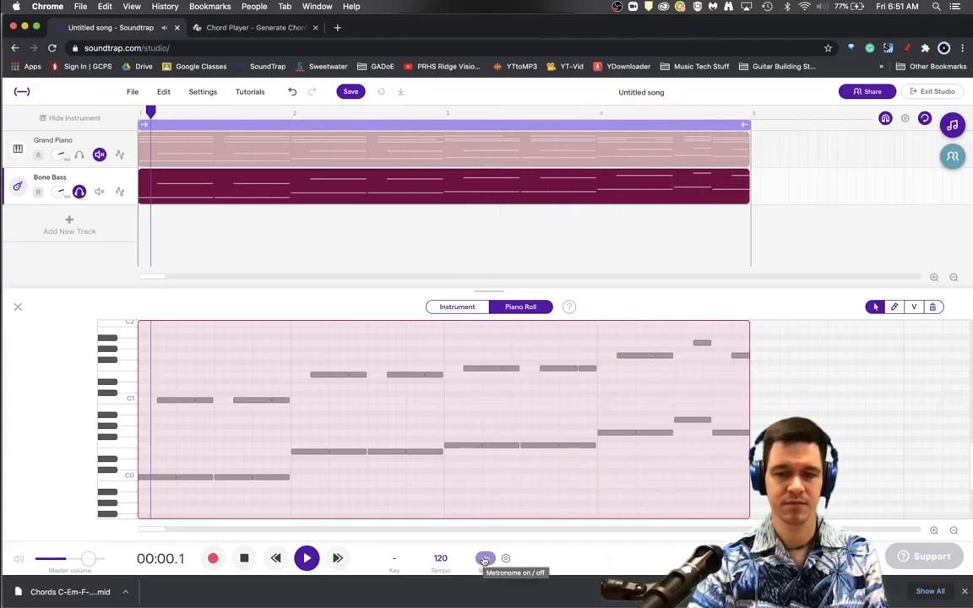
{"action": "key", "text": "space"}
{"action": "left_click", "coordinate": [485, 559]}
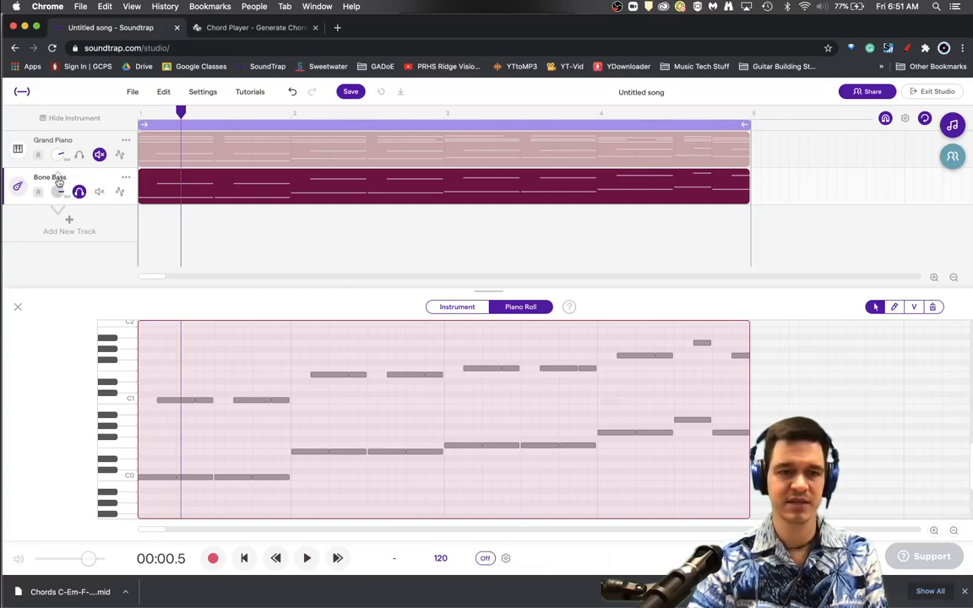
- Delete the low bass notes from the Grand Piano region, keeping only the upper chord notes
{"action": "left_click", "coordinate": [183, 147]}
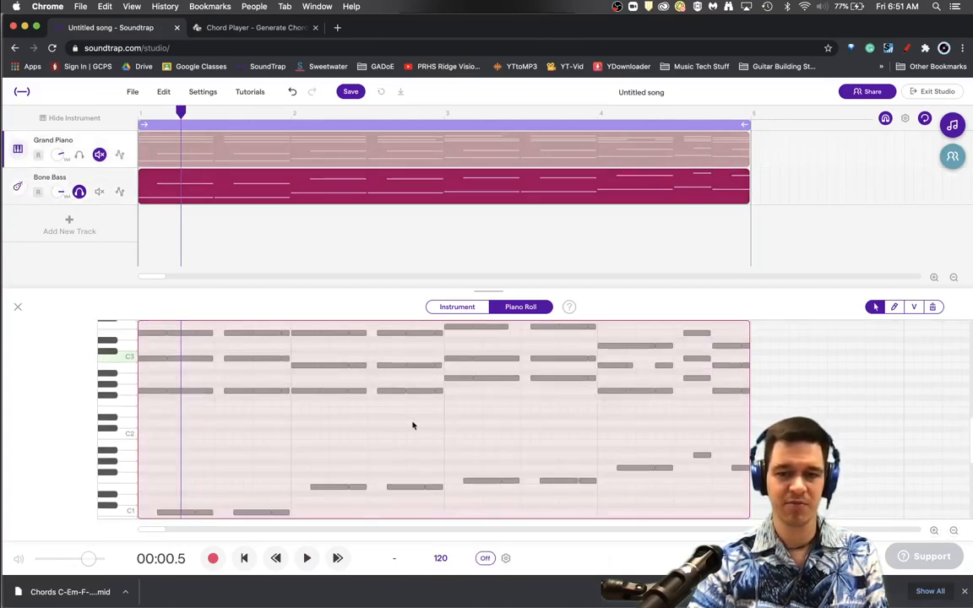
{"action": "scroll", "coordinate": [421, 427], "scroll_direction": "down", "scroll_amount": 3}
{"action": "left_click_drag", "start_coordinate": [145, 339], "coordinate": [737, 514]}
{"action": "key", "text": "Delete"}
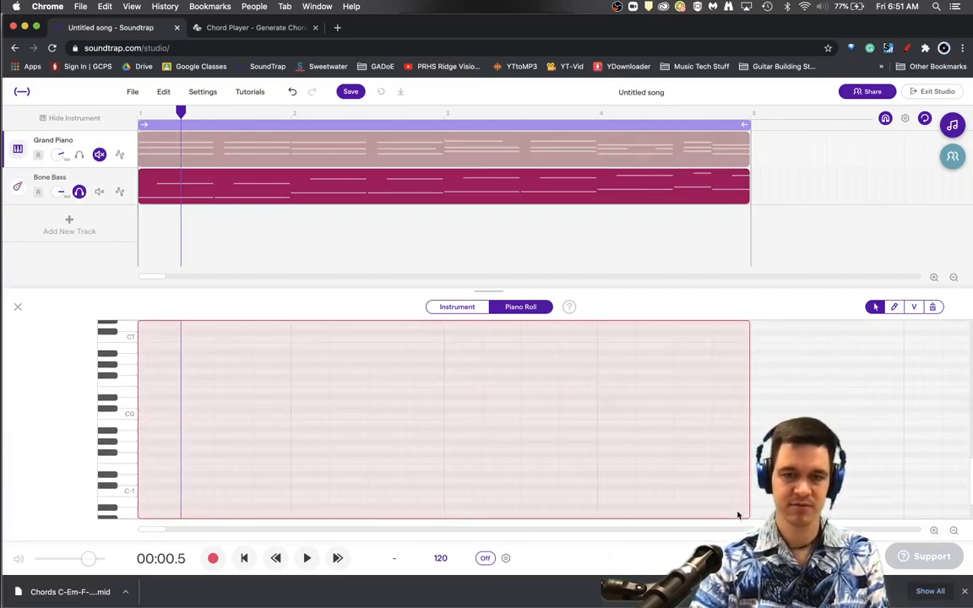
{"action": "scroll", "coordinate": [395, 467], "scroll_direction": "up", "scroll_amount": 1}
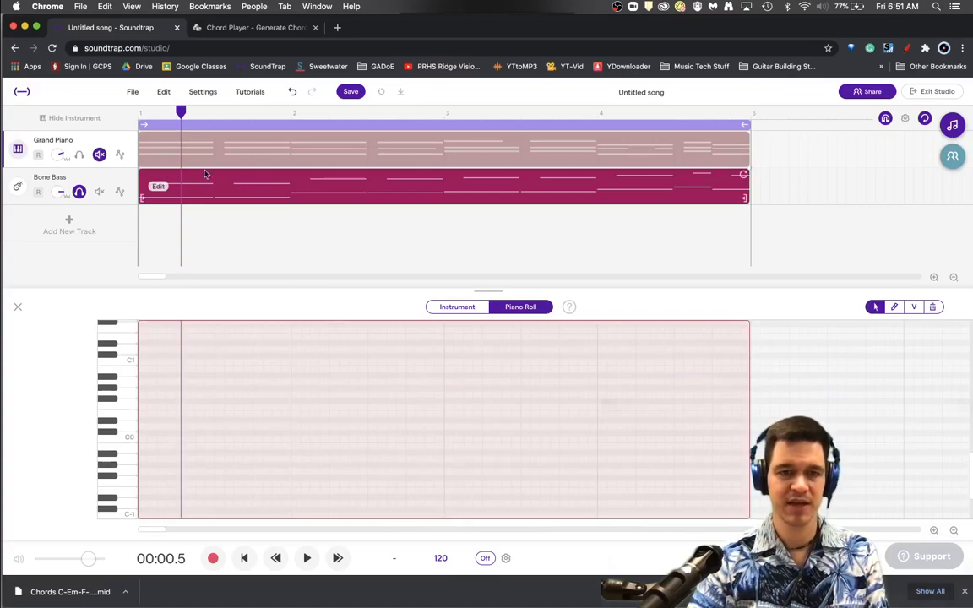
- Turn off the Bone Bass solo and play both tracks together from the start of the song
{"action": "left_click", "coordinate": [79, 192]}
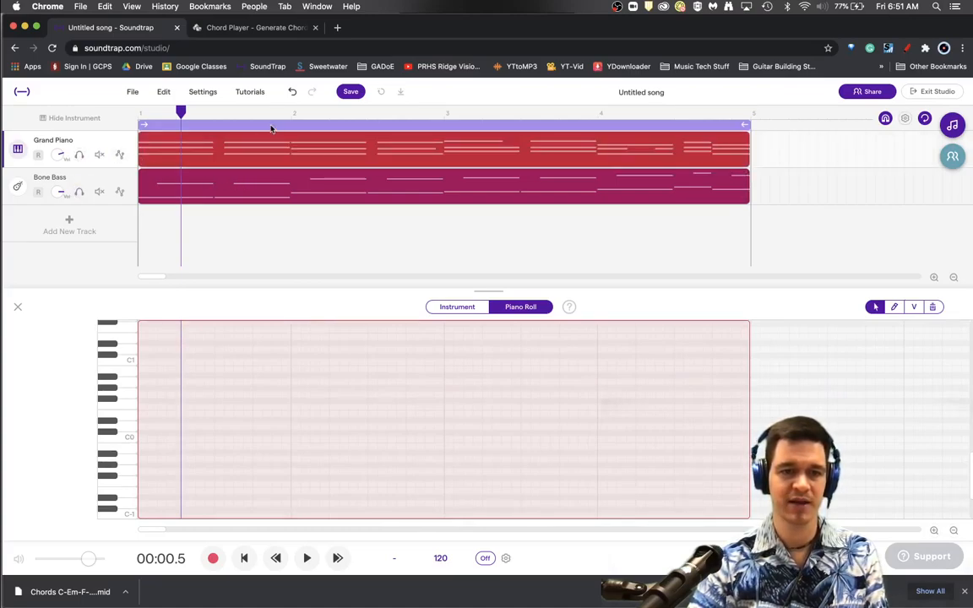
{"action": "left_click", "coordinate": [138, 119]}
{"action": "key", "text": "space"}
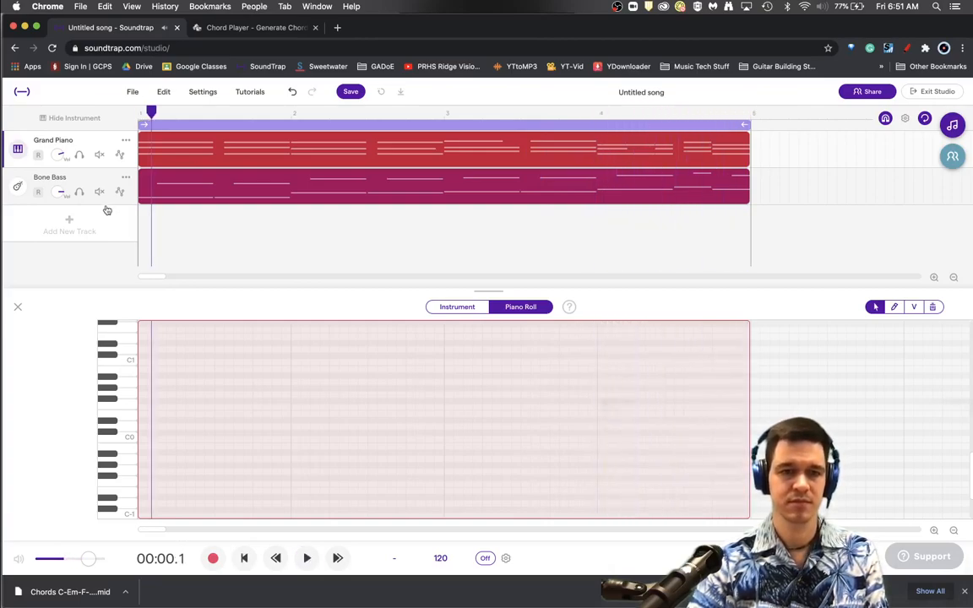
{"action": "mouse_move", "coordinate": [216, 193]}
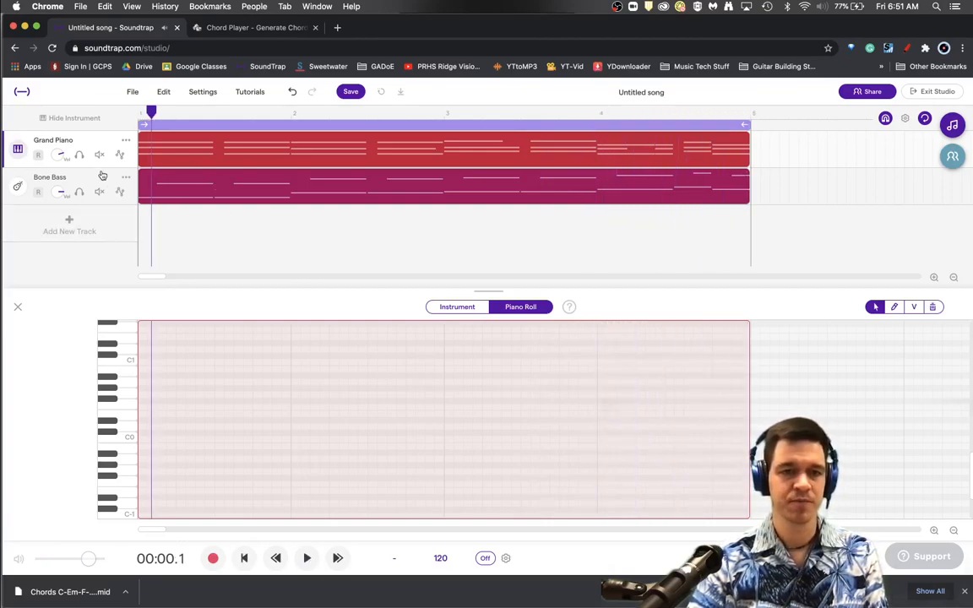
- Add a synthesizer track and move it above the Grand Piano track
{"action": "left_click", "coordinate": [71, 225]}
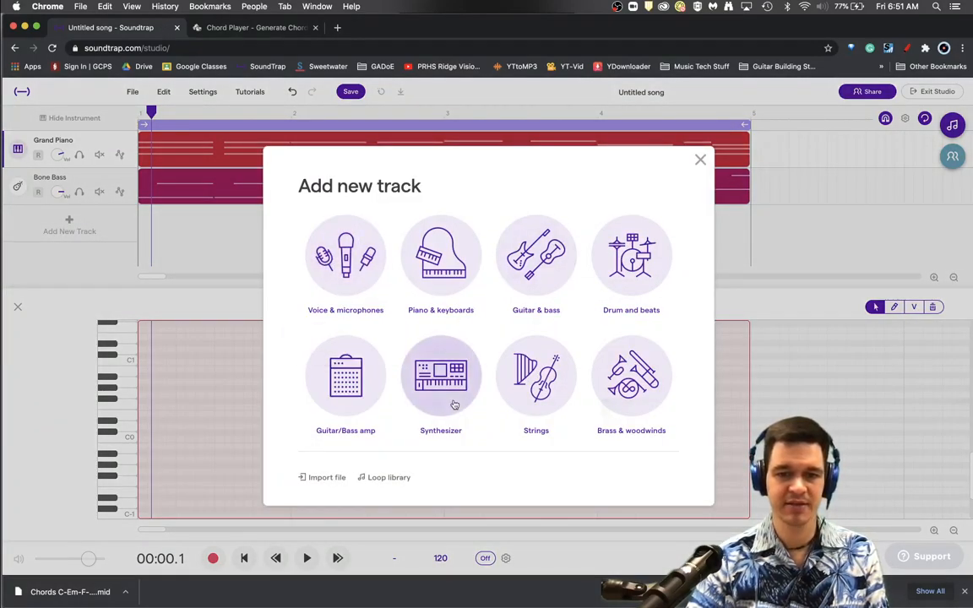
{"action": "left_click", "coordinate": [454, 406]}
{"action": "left_click_drag", "start_coordinate": [66, 202], "coordinate": [84, 141]}
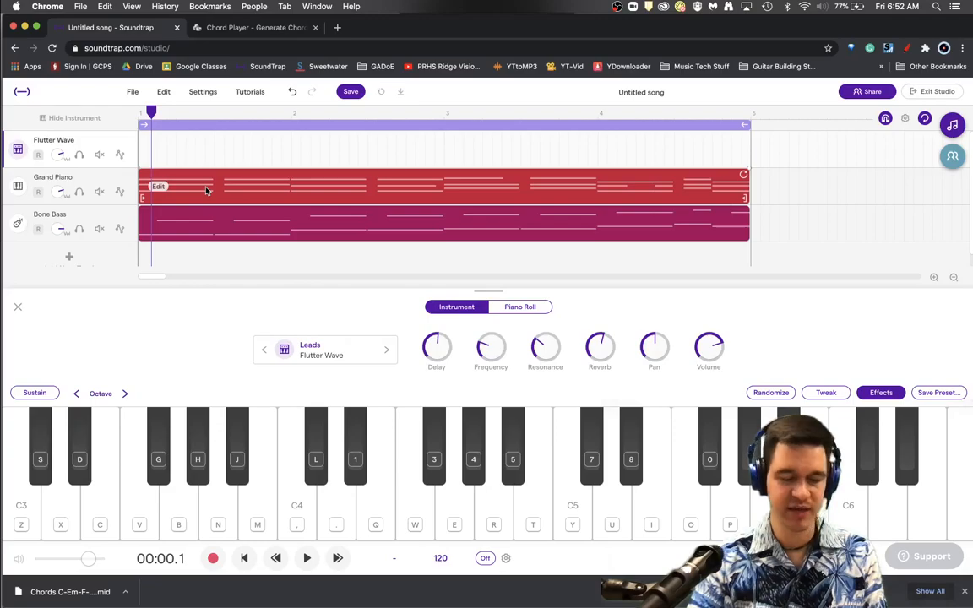
- Copy the Grand Piano region onto the Flutter Wave track at bar 1
{"action": "double_click", "coordinate": [205, 190]}
{"action": "left_click", "coordinate": [185, 131]}
{"action": "key", "text": "super+v"}
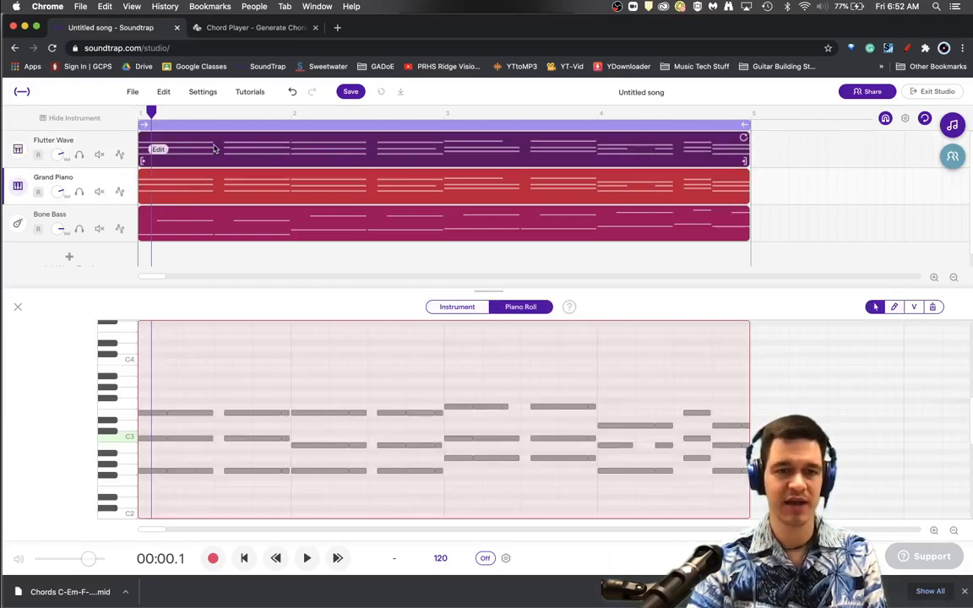
- Raise the pitch of all notes in the Flutter Wave region by 12 semitones
{"action": "left_click", "coordinate": [267, 159]}
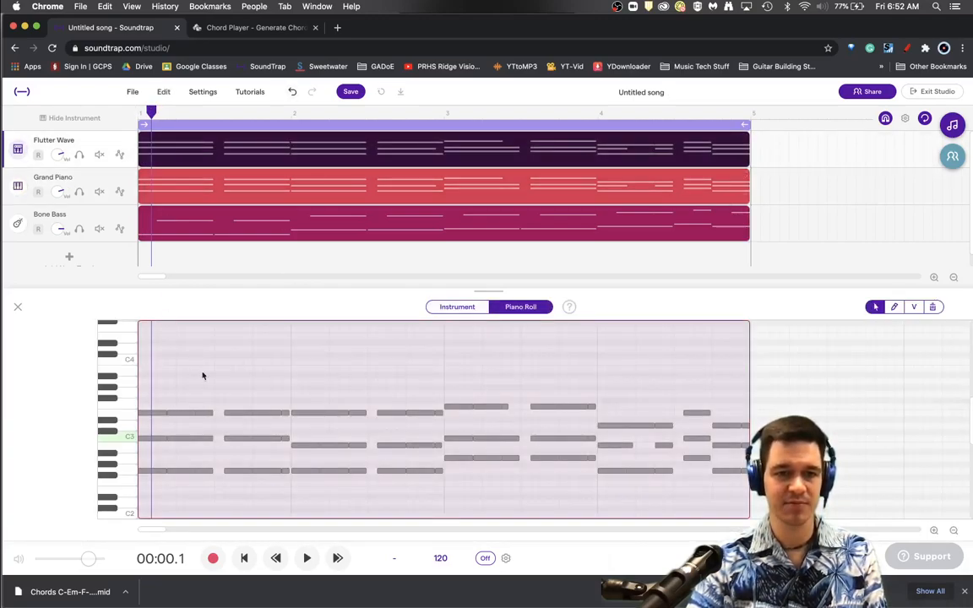
{"action": "left_click_drag", "start_coordinate": [144, 369], "coordinate": [722, 525]}
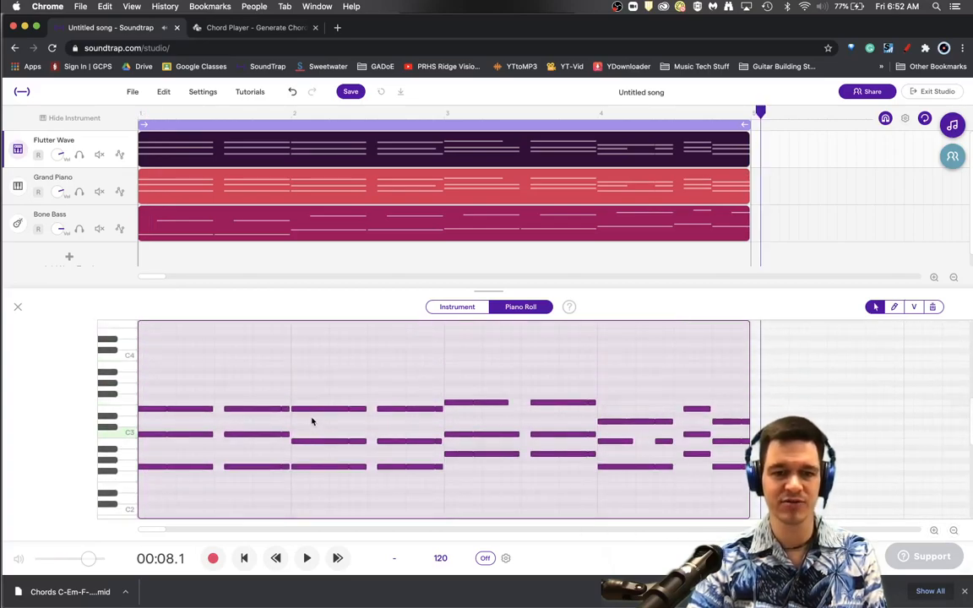
{"action": "right_click", "coordinate": [308, 413]}
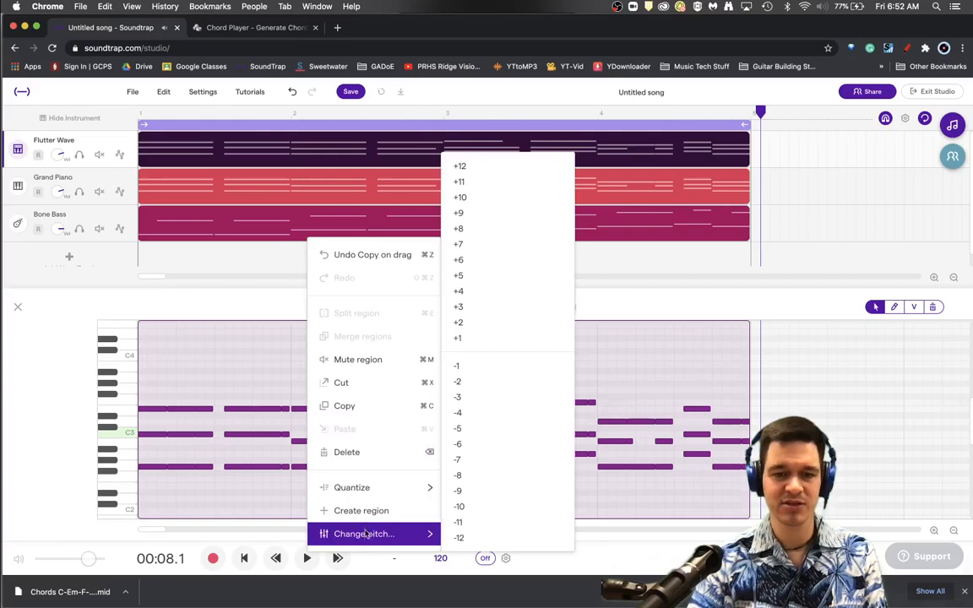
{"action": "mouse_move", "coordinate": [427, 534]}
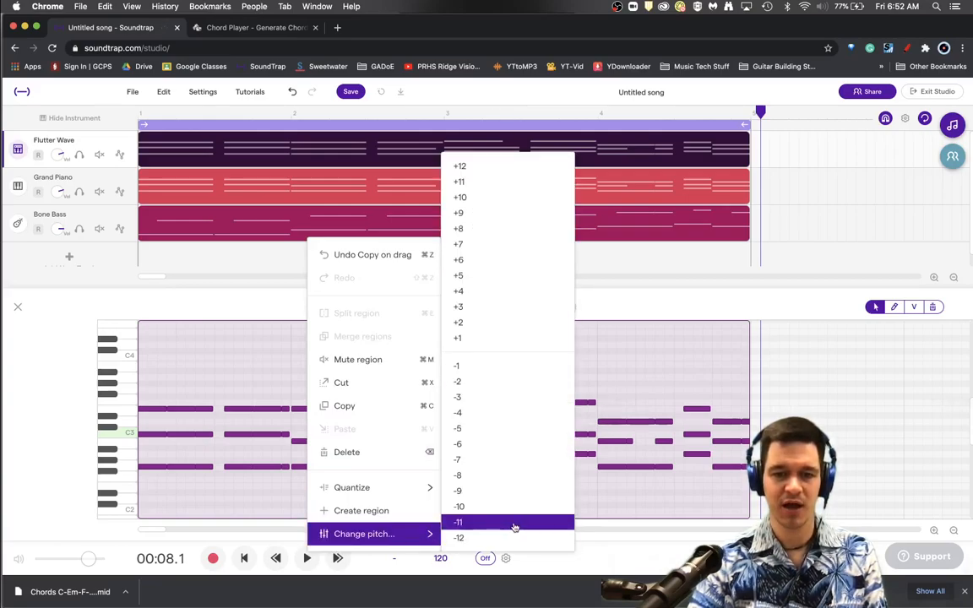
{"action": "left_click", "coordinate": [491, 162]}
{"action": "scroll", "coordinate": [326, 445], "scroll_direction": "up", "scroll_amount": 3}
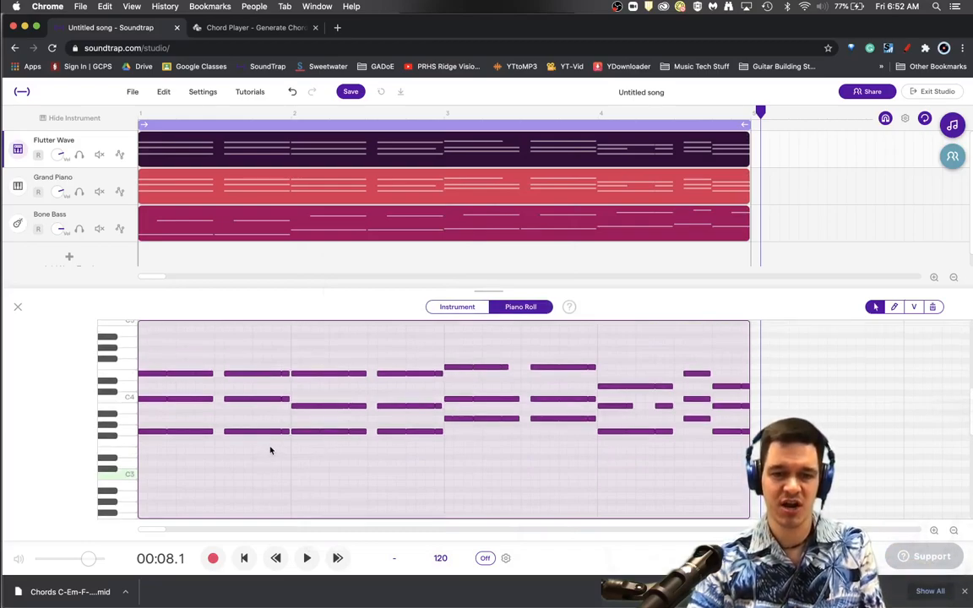
{"action": "left_click", "coordinate": [425, 482]}
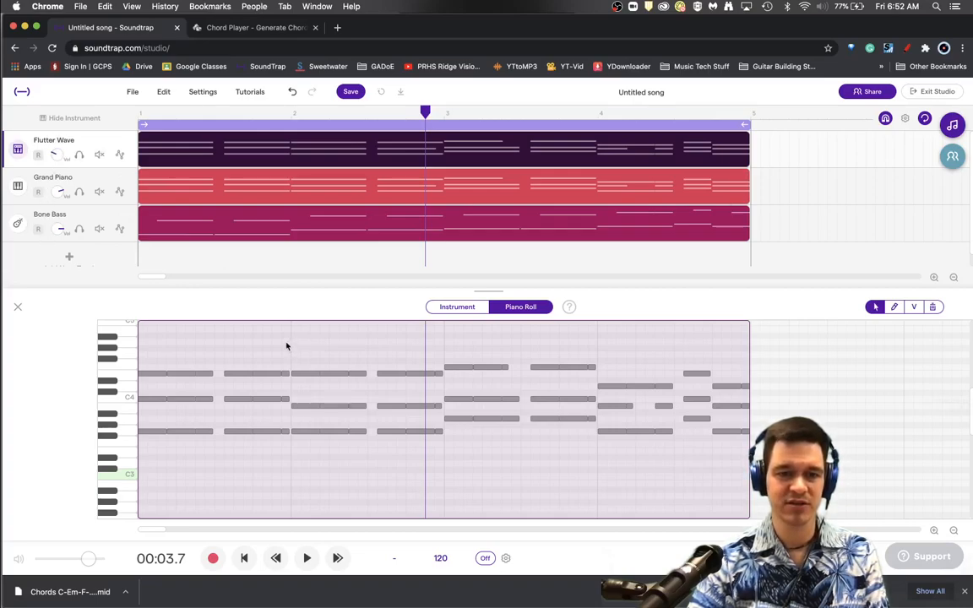
- Delete the repeated chord notes in bar 1 of the Flutter Wave region and stretch the first chord across the whole bar
{"action": "left_click_drag", "start_coordinate": [286, 355], "coordinate": [173, 485]}
{"action": "key", "text": "BackSpace"}
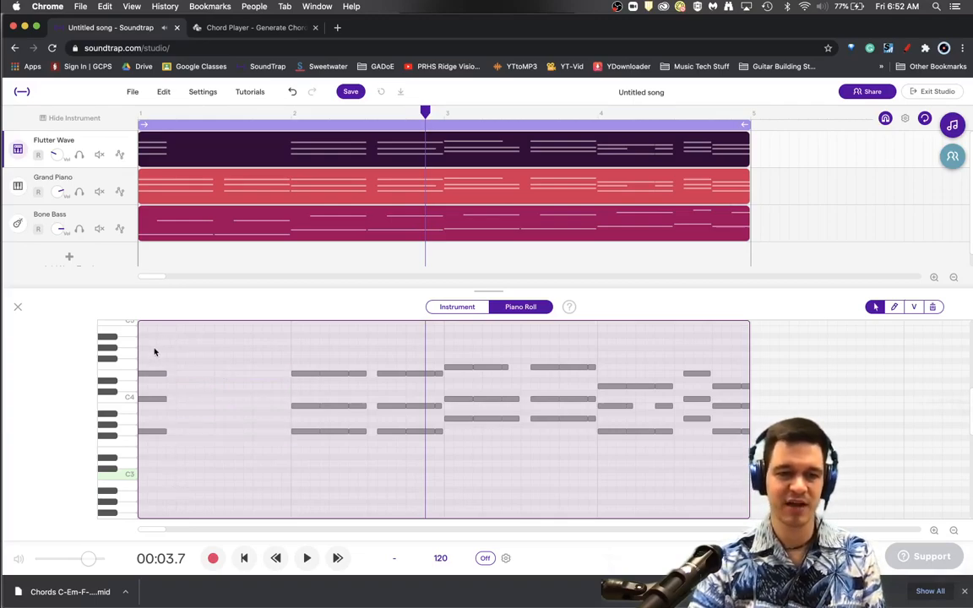
{"action": "left_click_drag", "start_coordinate": [154, 351], "coordinate": [169, 485]}
{"action": "scroll", "coordinate": [169, 486], "scroll_direction": "down", "scroll_amount": 1}
{"action": "left_click_drag", "start_coordinate": [164, 396], "coordinate": [291, 402]}
- Clear the repeated chord notes from bar 2 of the Flutter Wave region and extend the remaining chord to bar 3
{"action": "left_click_drag", "start_coordinate": [334, 332], "coordinate": [441, 432]}
{"action": "key", "text": "BackSpace"}
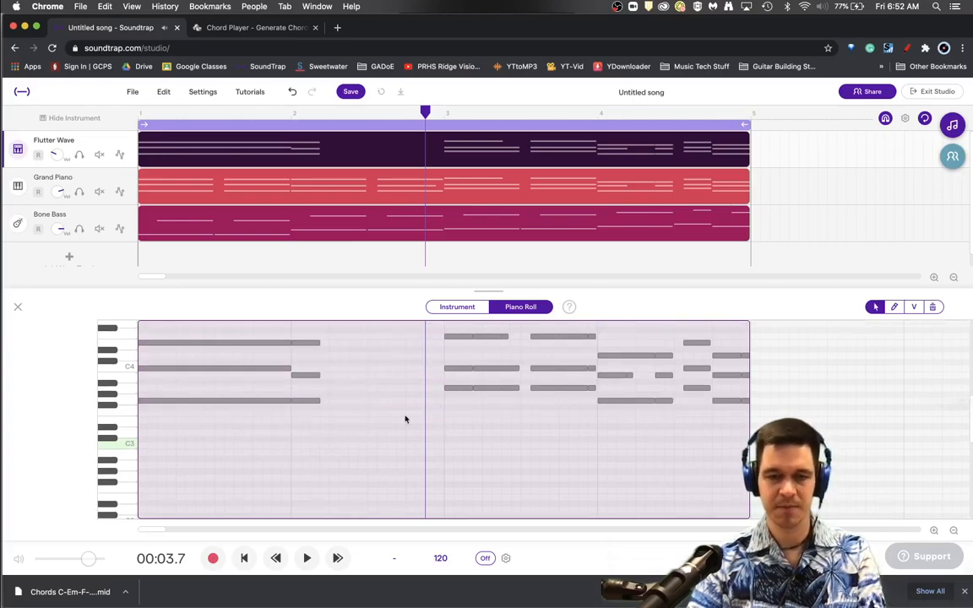
{"action": "left_click_drag", "start_coordinate": [305, 323], "coordinate": [310, 443]}
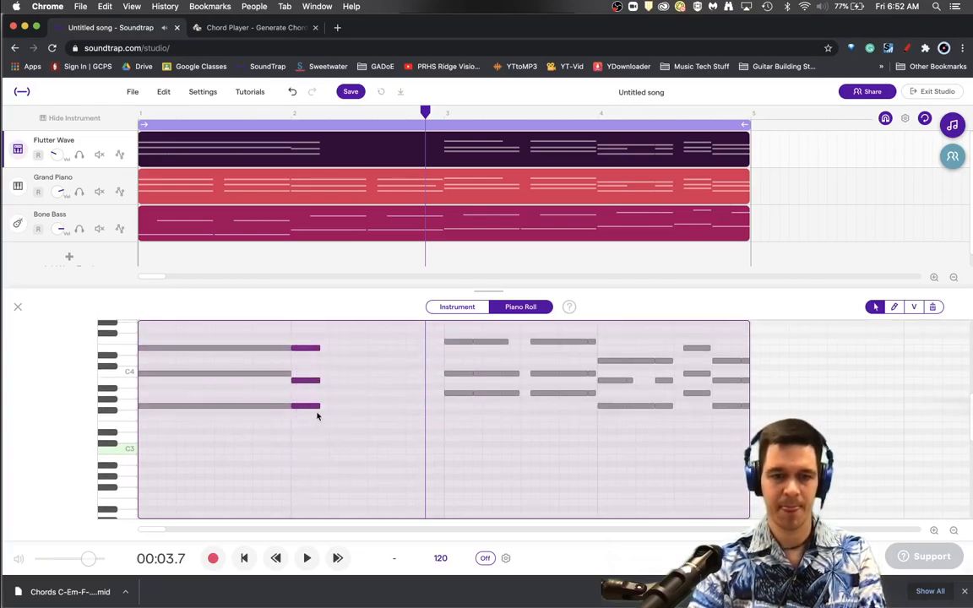
{"action": "left_click_drag", "start_coordinate": [319, 404], "coordinate": [446, 430]}
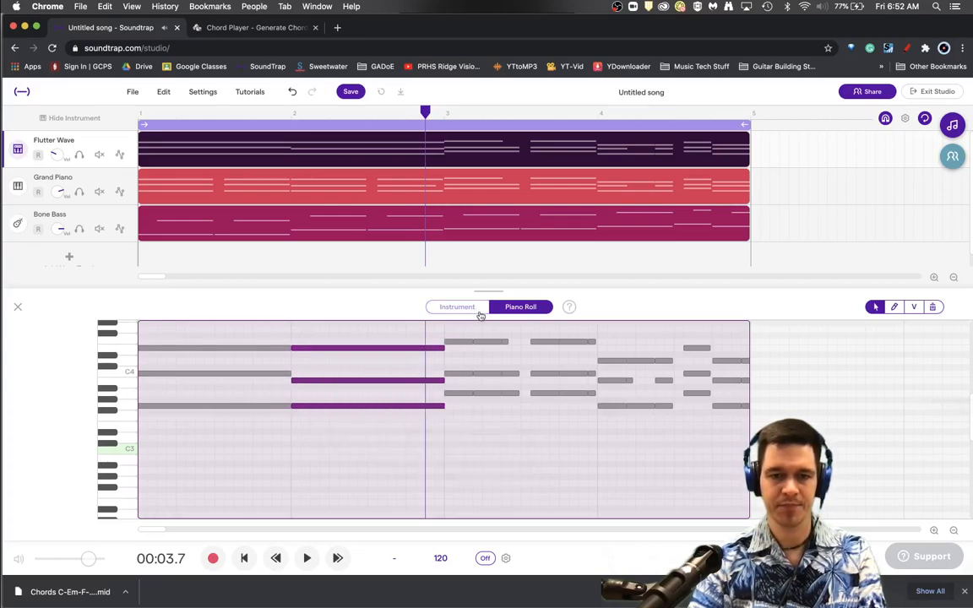
- Remove the repeated chord notes in bar 3 of the Flutter Wave region and lengthen the first chord to fill the bar
{"action": "left_click_drag", "start_coordinate": [473, 333], "coordinate": [592, 416]}
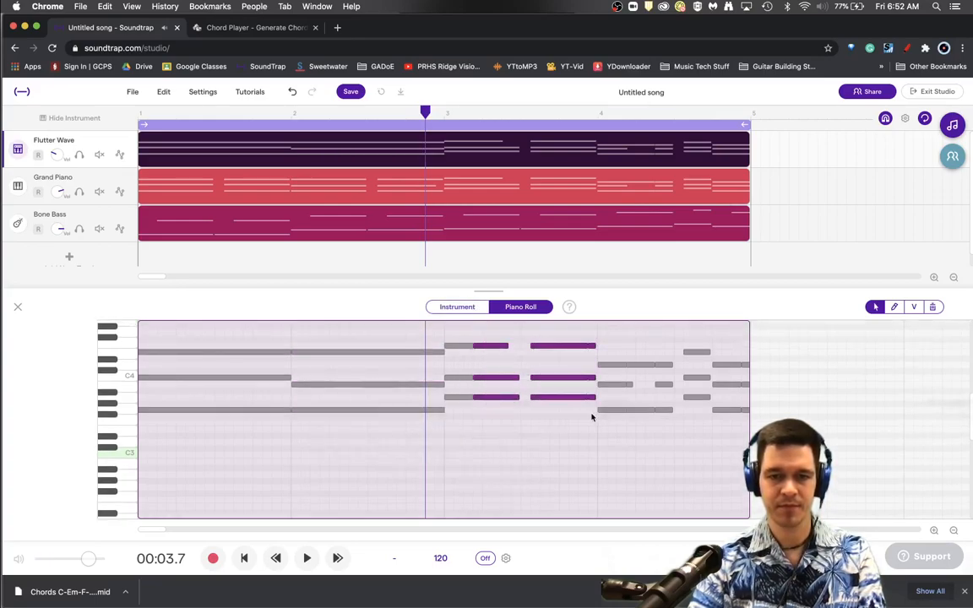
{"action": "key", "text": "Delete"}
{"action": "left_click_drag", "start_coordinate": [498, 343], "coordinate": [468, 402]}
{"action": "left_click_drag", "start_coordinate": [471, 347], "coordinate": [605, 382]}
- Simplify bar 4 of the Flutter Wave region into three sustained chords, holding the first for half the bar and closing the gaps between them
{"action": "left_click_drag", "start_coordinate": [630, 349], "coordinate": [604, 320]}
{"action": "key", "text": "Delete"}
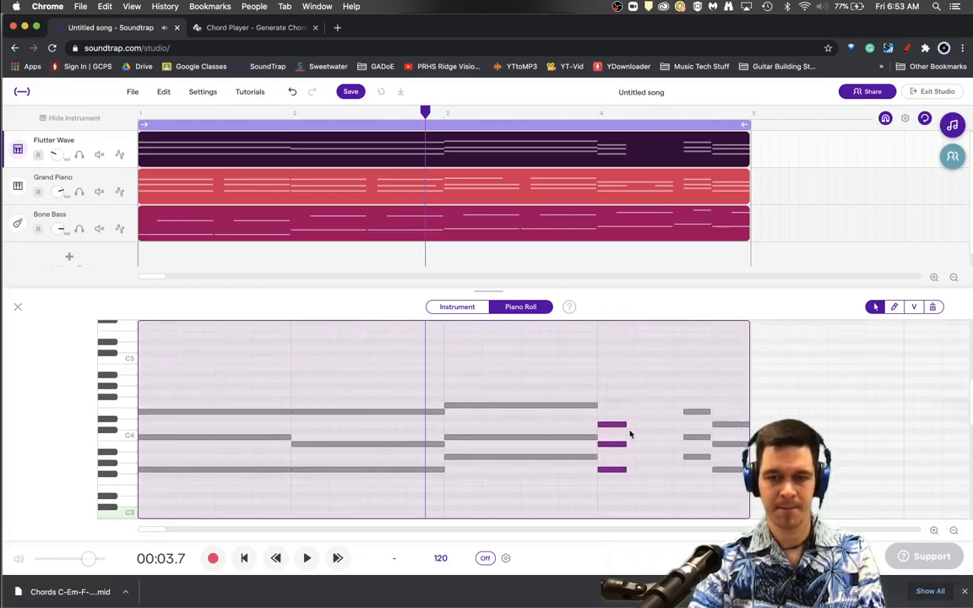
{"action": "left_click_drag", "start_coordinate": [624, 424], "coordinate": [673, 425]}
{"action": "left_click_drag", "start_coordinate": [697, 385], "coordinate": [687, 461]}
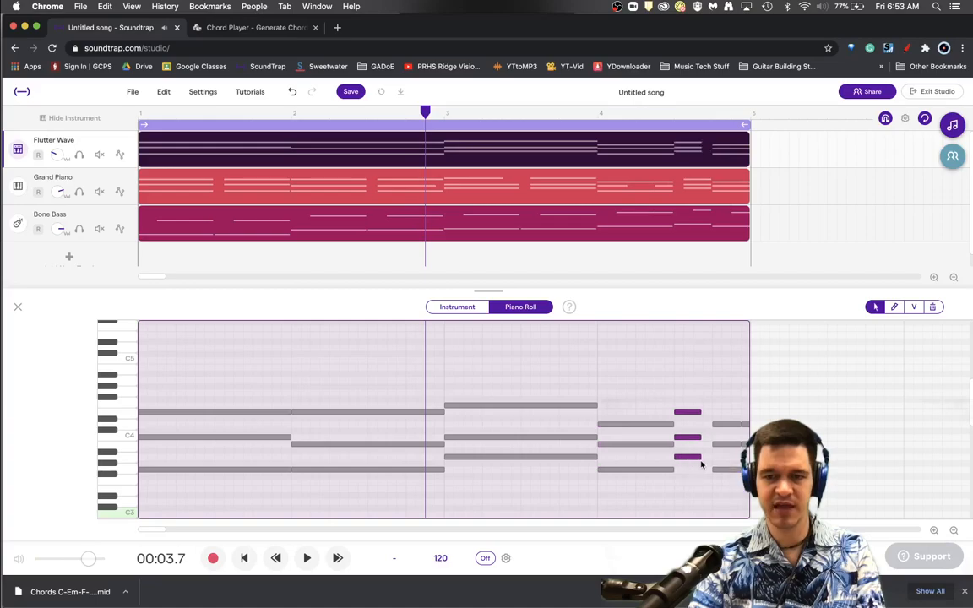
{"action": "left_click", "coordinate": [746, 417]}
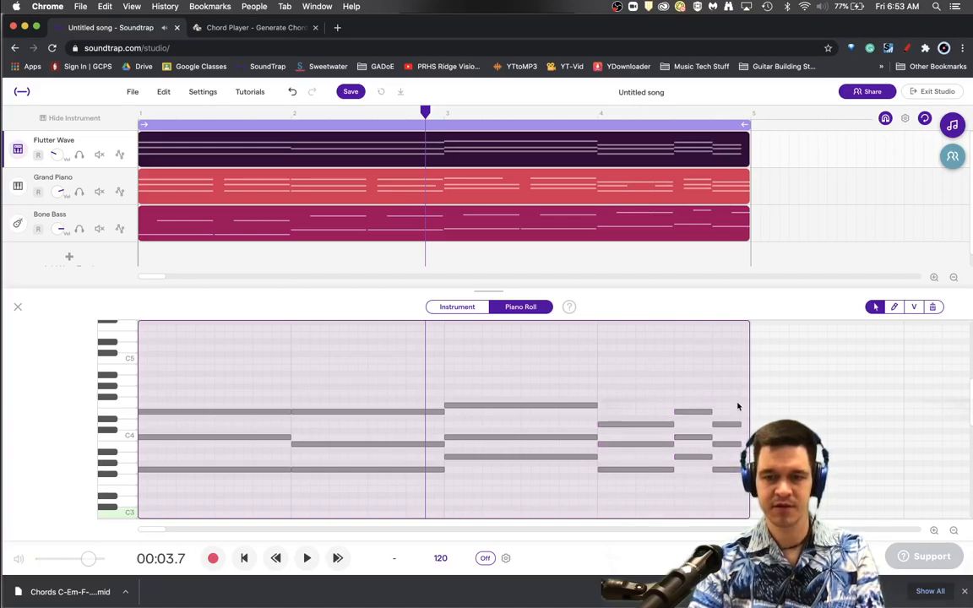
{"action": "left_click_drag", "start_coordinate": [737, 407], "coordinate": [734, 465]}
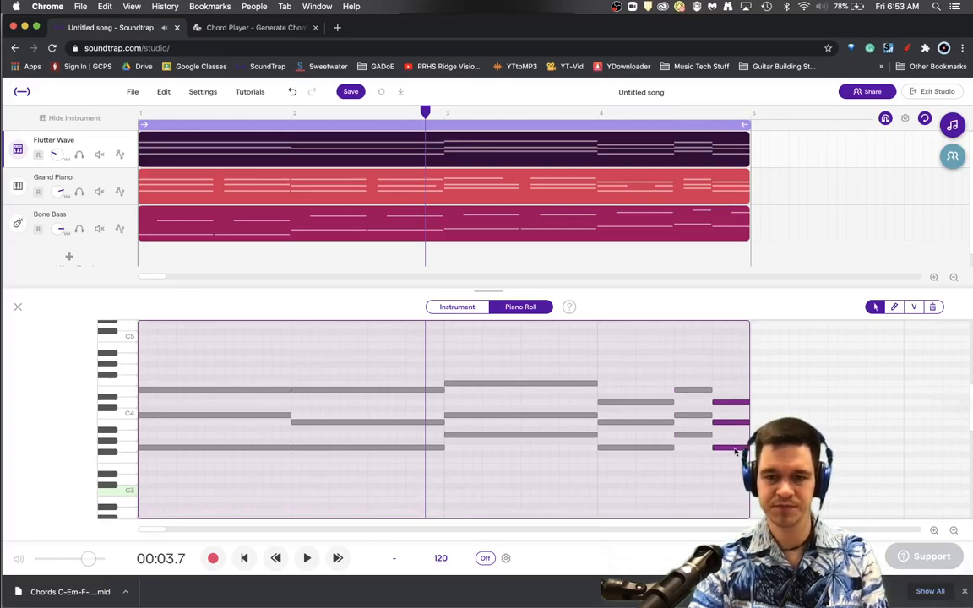
- Change the Flutter Wave track's instrument to the Cobra preset from the synth pads
{"action": "left_click", "coordinate": [17, 149]}
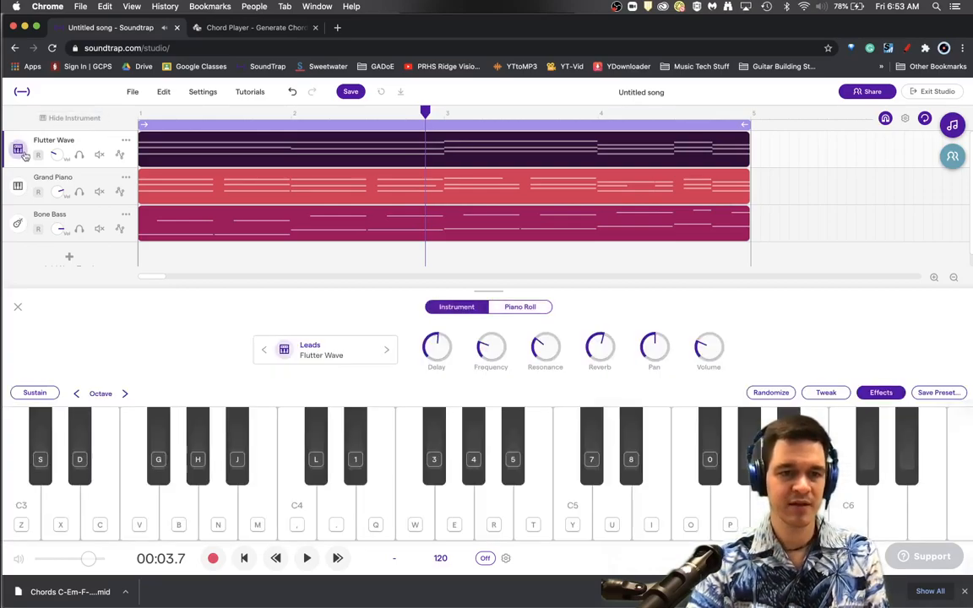
{"action": "left_click", "coordinate": [325, 348]}
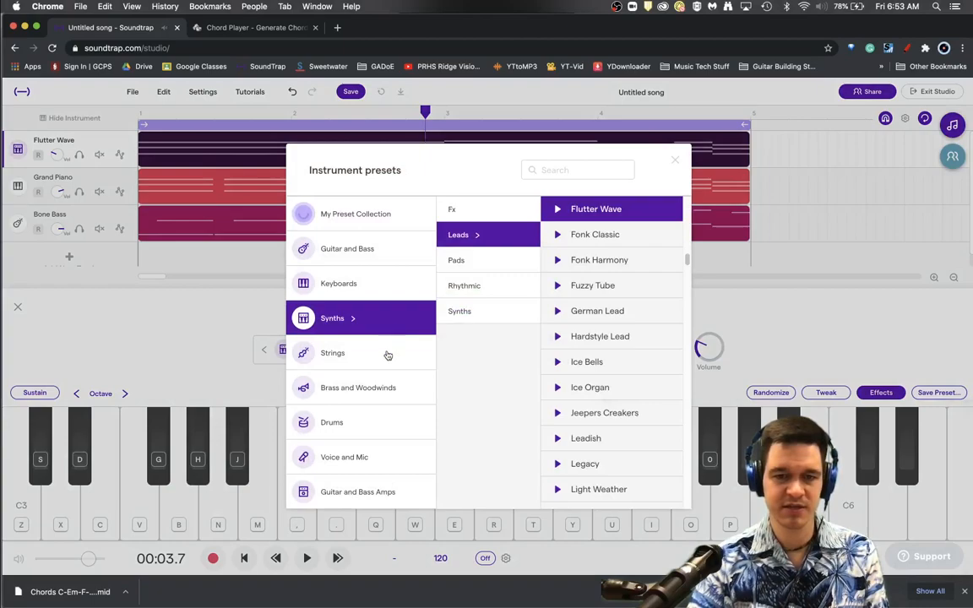
{"action": "left_click", "coordinate": [484, 264]}
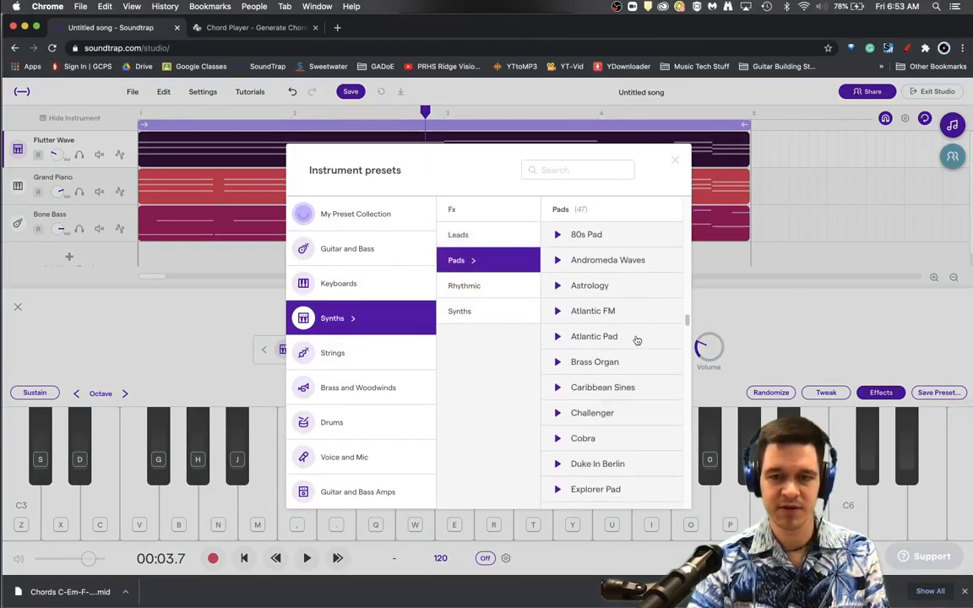
{"action": "left_click", "coordinate": [613, 439]}
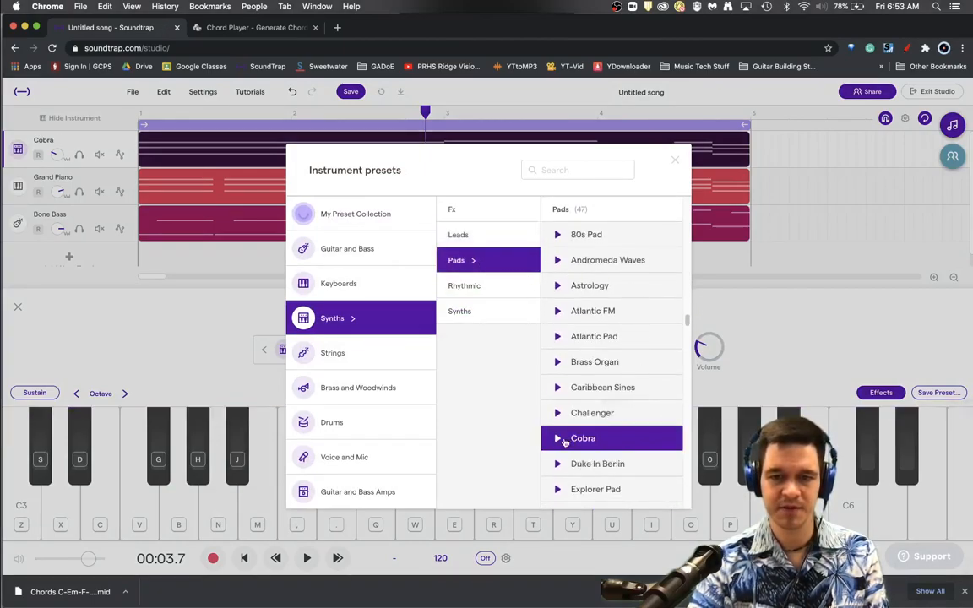
{"action": "left_click", "coordinate": [677, 159]}
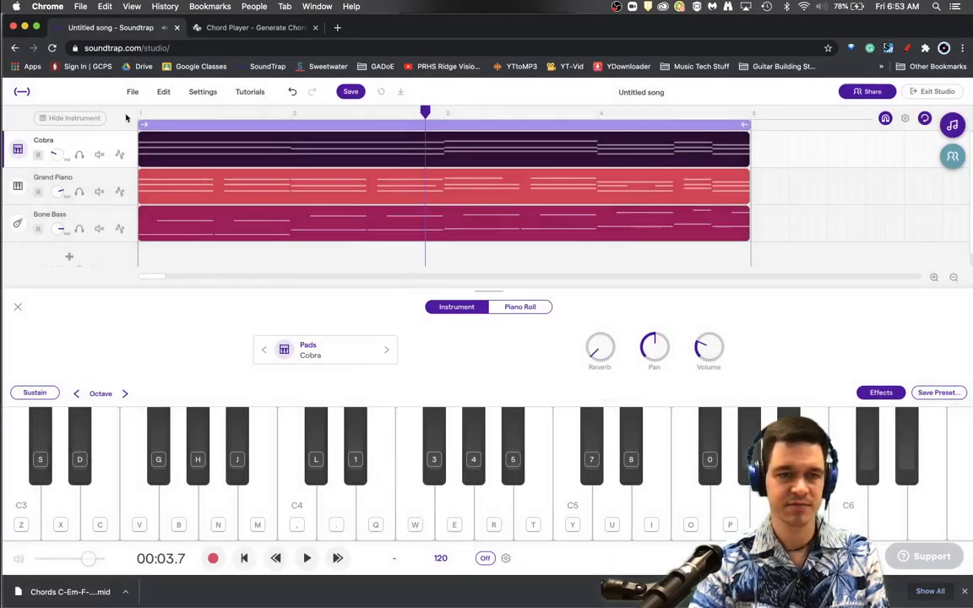
- Solo the Cobra track and listen to it from the start of the song
{"action": "key", "text": "Return"}
{"action": "left_click", "coordinate": [80, 153]}
{"action": "key", "text": "space"}
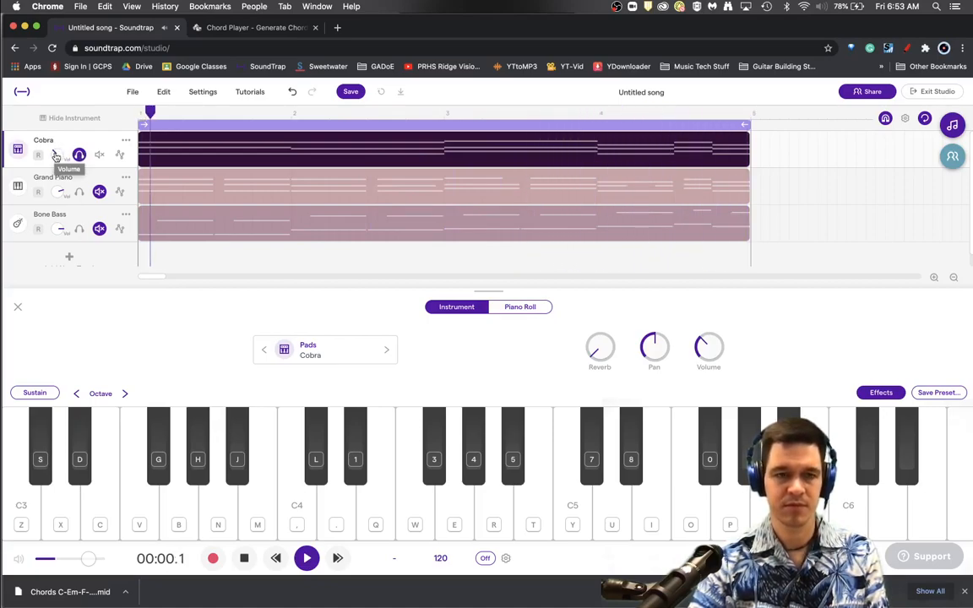
{"action": "key", "text": "space"}
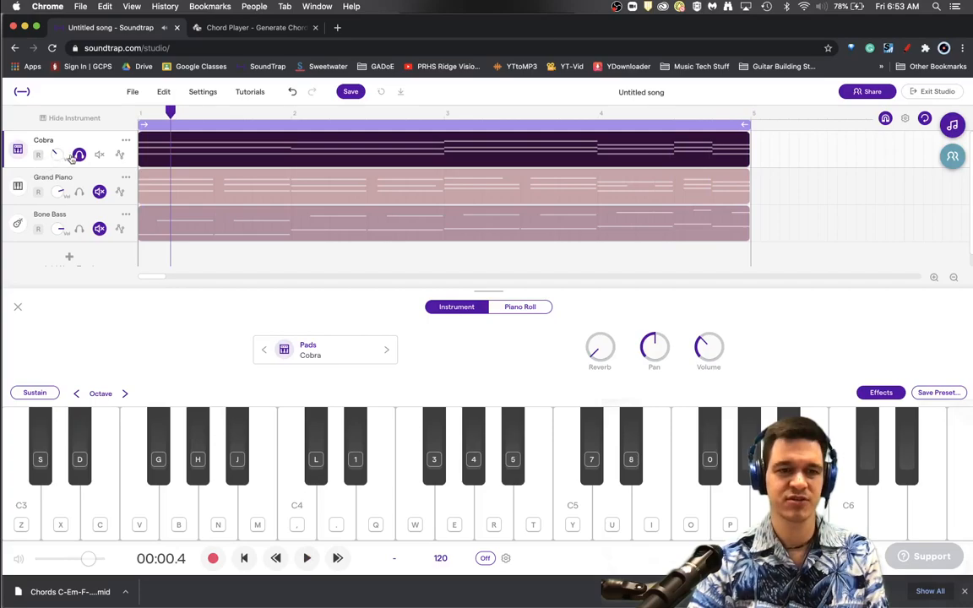
- Turn off the Cobra solo and play all three tracks together
{"action": "left_click", "coordinate": [79, 155]}
{"action": "key", "text": "space"}
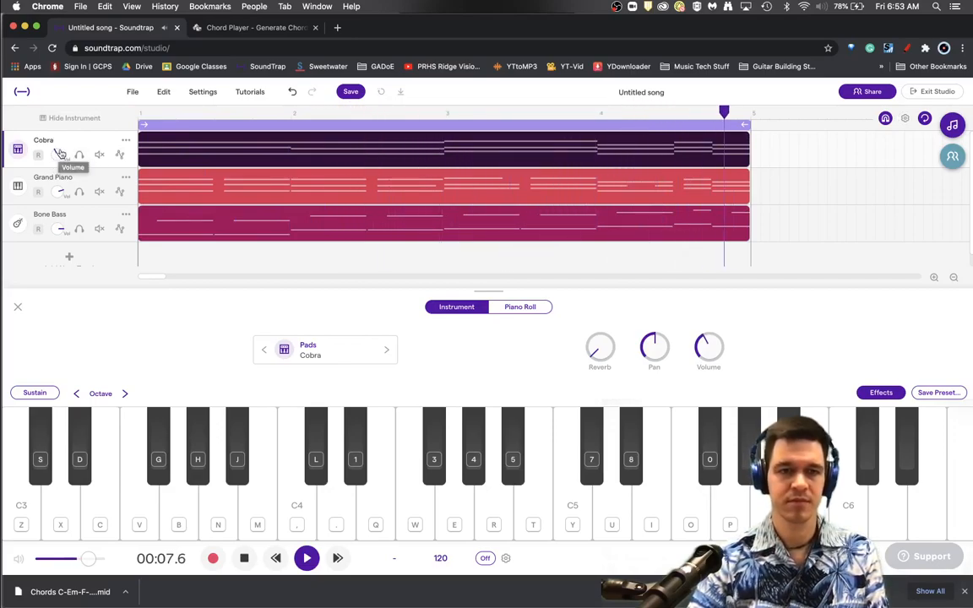
{"action": "key", "text": "space"}
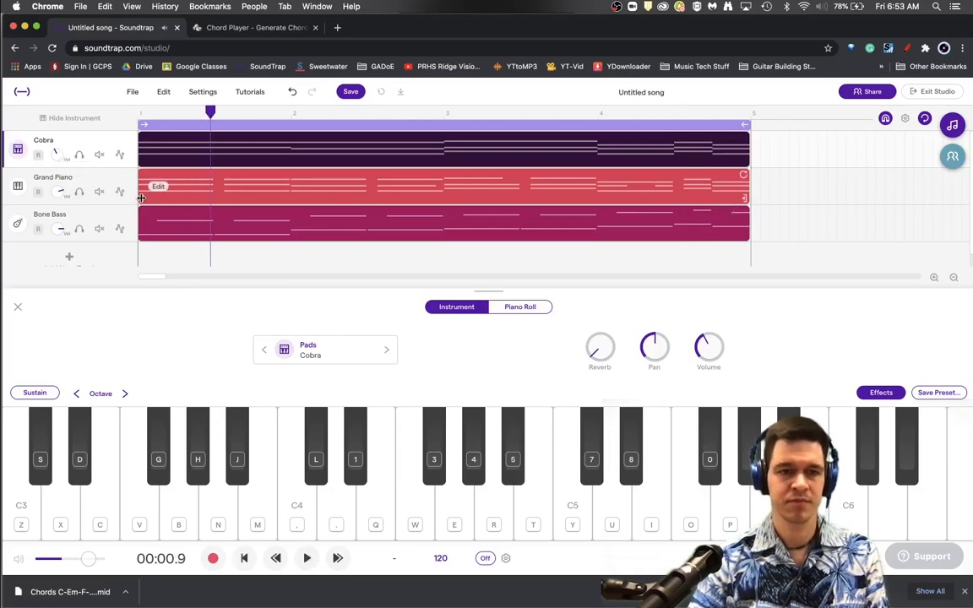
- Change the Grand Piano track's instrument to the Drippy Pluck preset from the synth leads
{"action": "double_click", "coordinate": [193, 191]}
{"action": "left_click", "coordinate": [457, 306]}
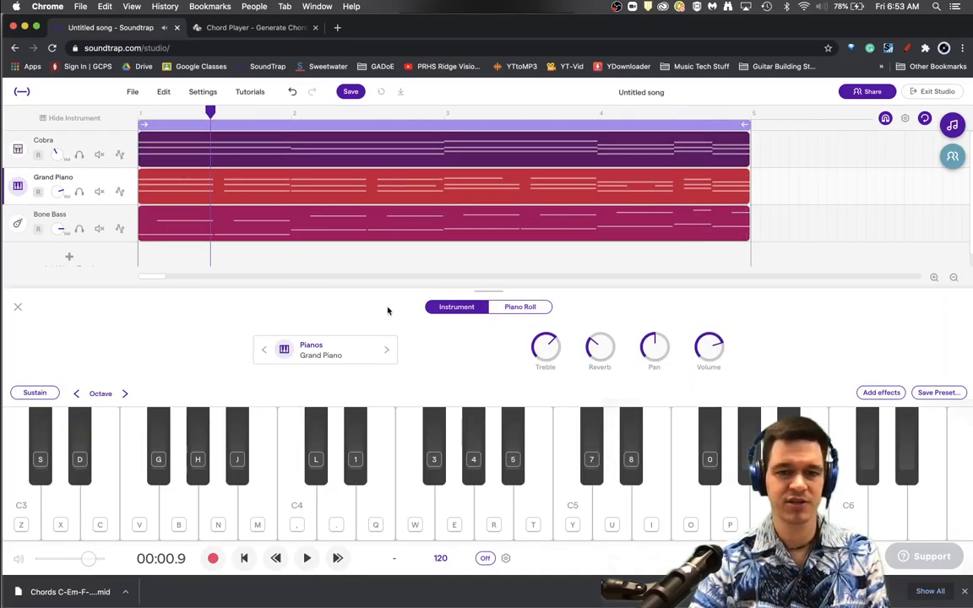
{"action": "left_click", "coordinate": [344, 352]}
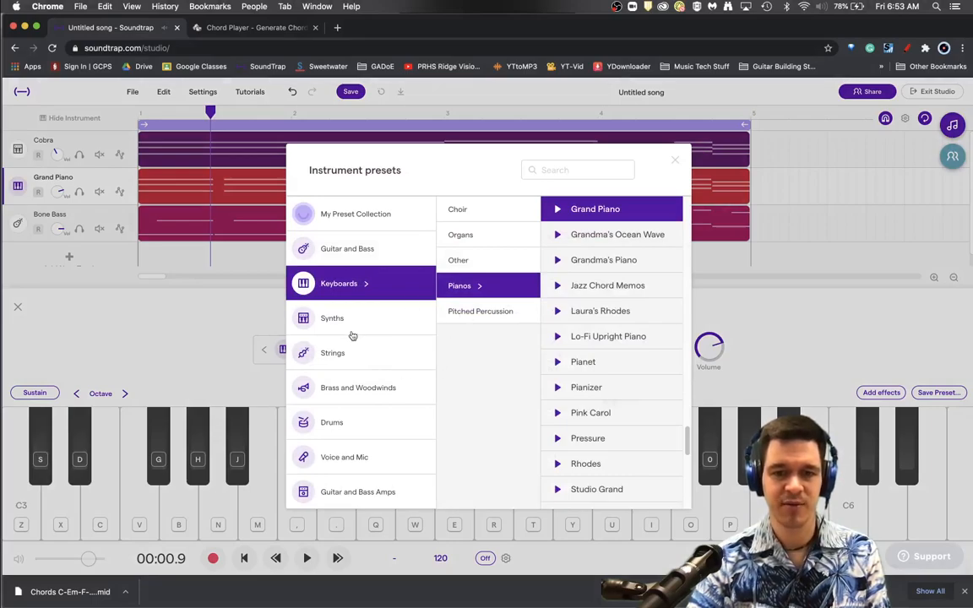
{"action": "left_click", "coordinate": [353, 321]}
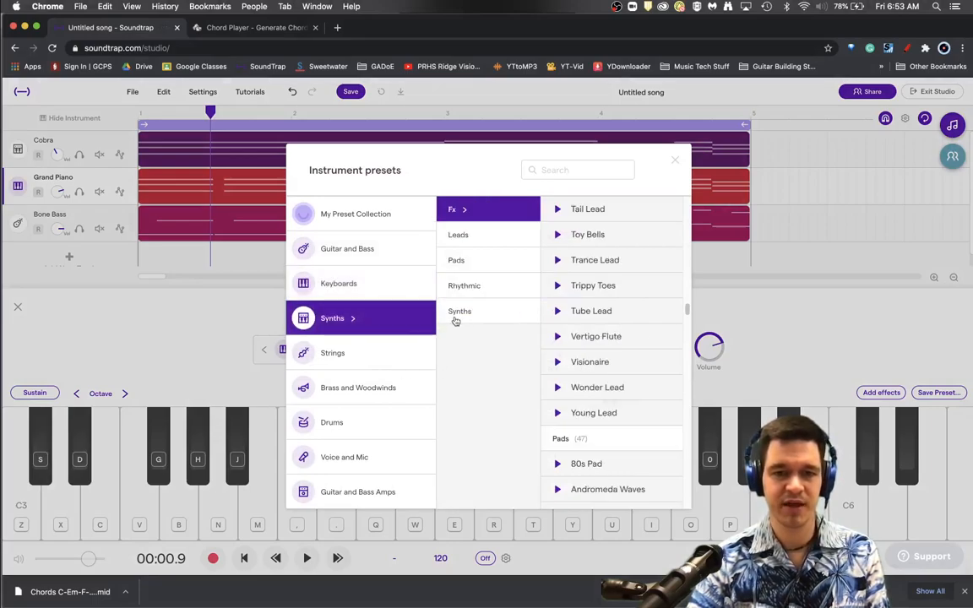
{"action": "left_click", "coordinate": [505, 238]}
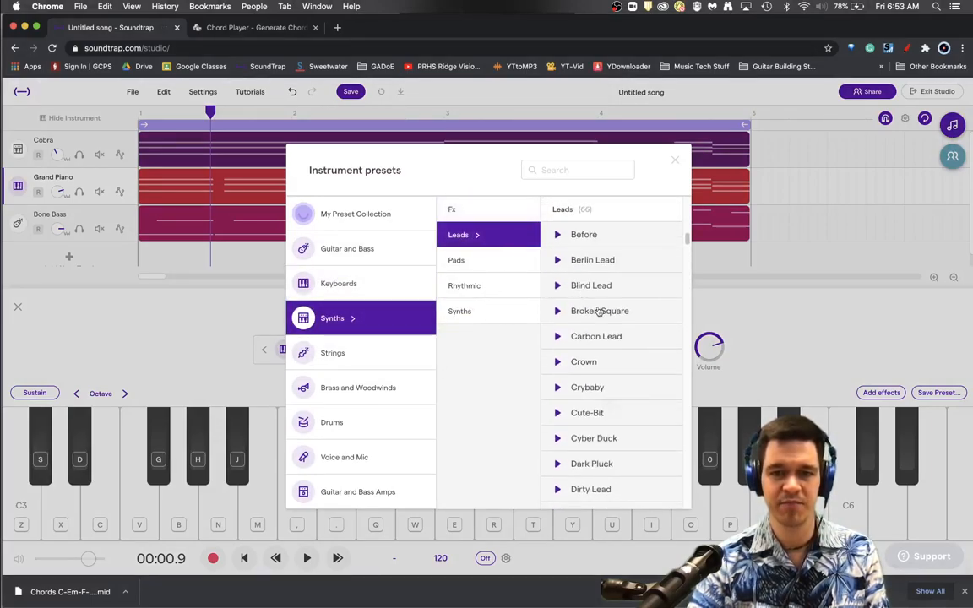
{"action": "scroll", "coordinate": [625, 335], "scroll_direction": "down", "scroll_amount": 1}
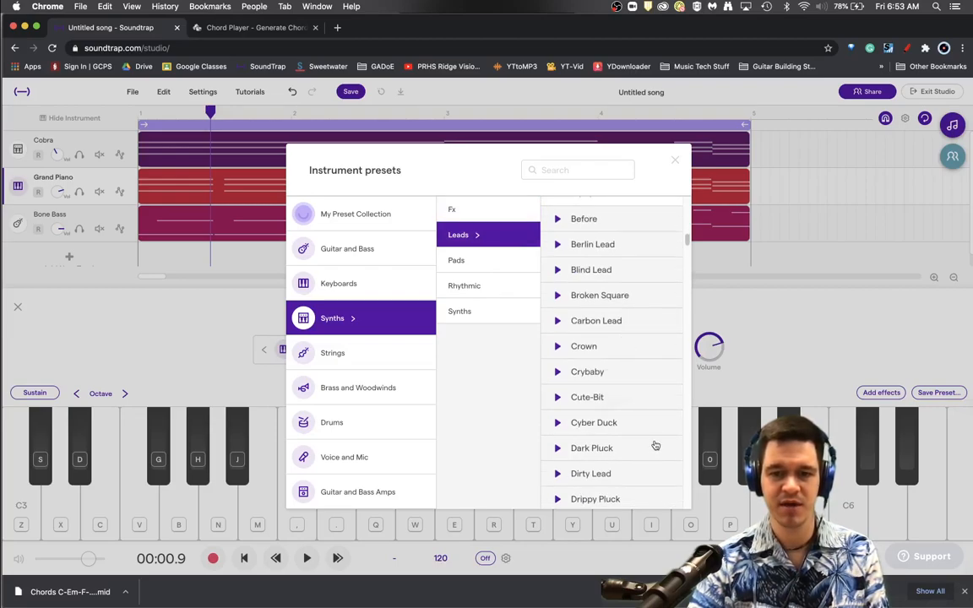
{"action": "scroll", "coordinate": [642, 383], "scroll_direction": "down", "scroll_amount": 7}
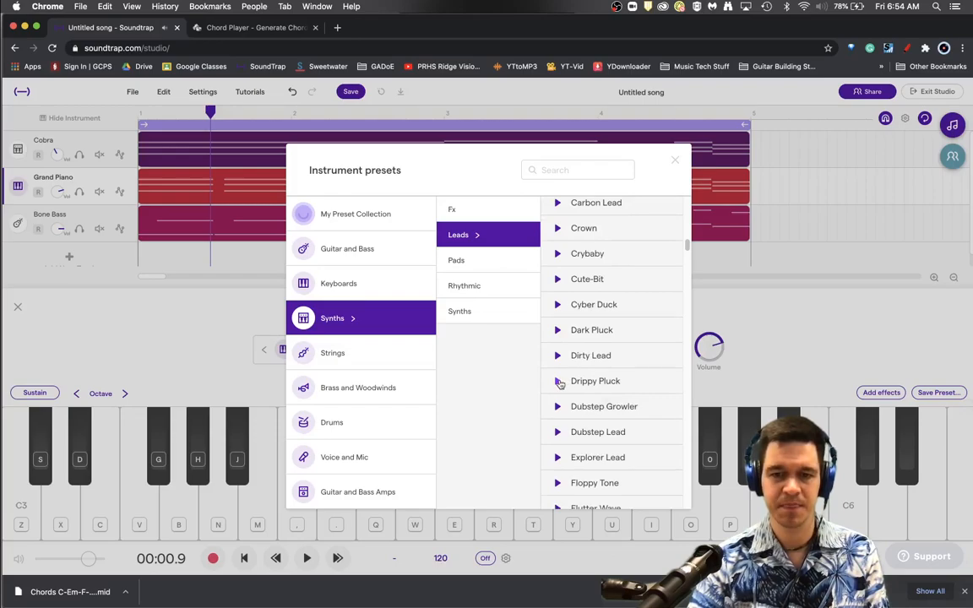
{"action": "scroll", "coordinate": [561, 382], "scroll_direction": "down", "scroll_amount": 4}
{"action": "scroll", "coordinate": [559, 377], "scroll_direction": "down", "scroll_amount": 3}
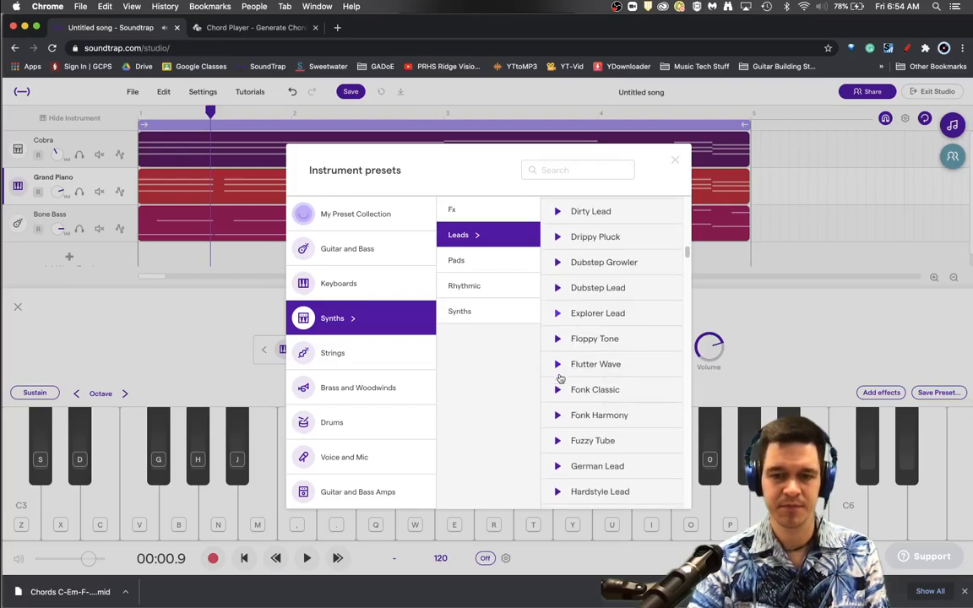
{"action": "scroll", "coordinate": [567, 375], "scroll_direction": "up", "scroll_amount": 4}
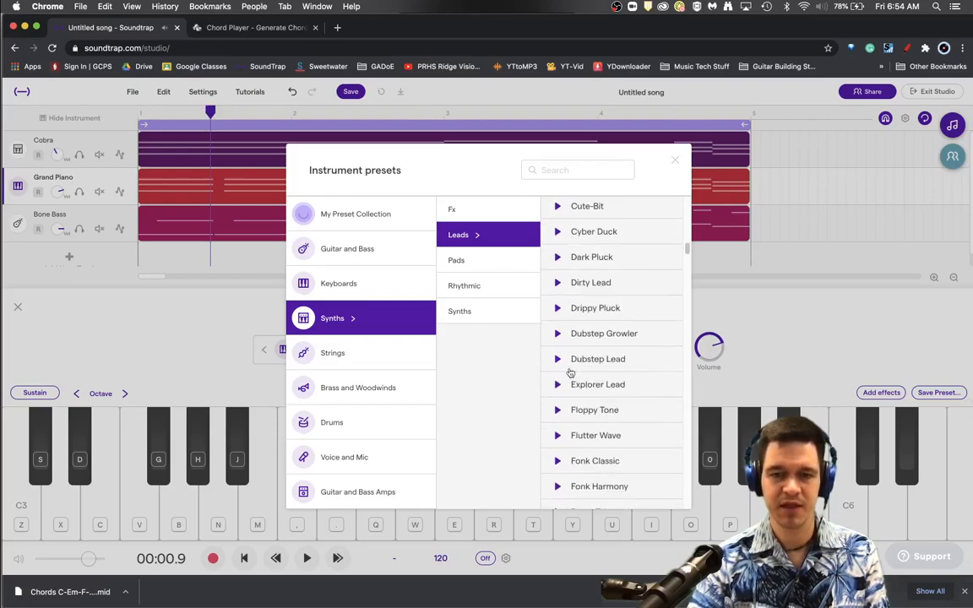
{"action": "left_click", "coordinate": [627, 310]}
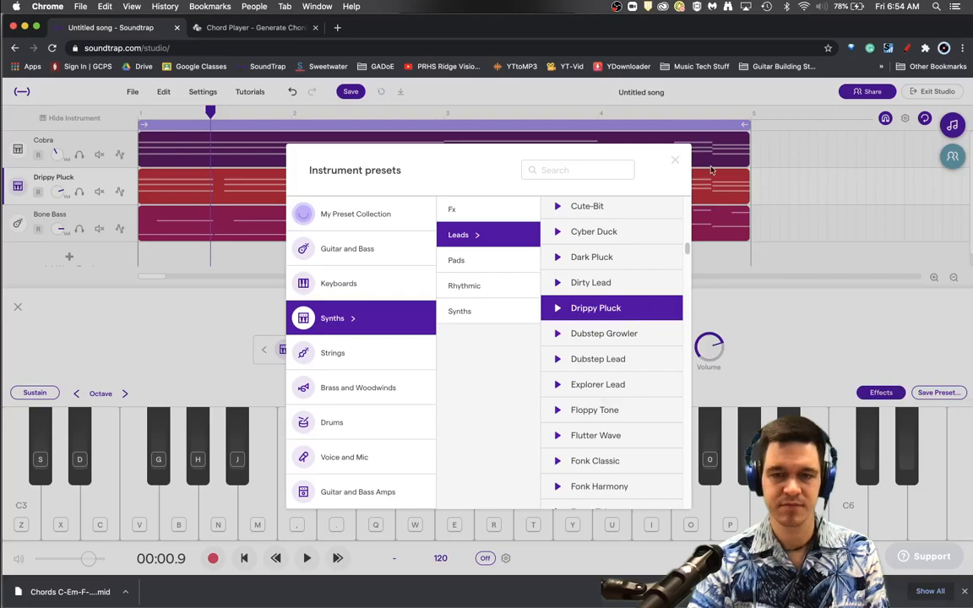
{"action": "left_click", "coordinate": [675, 161]}
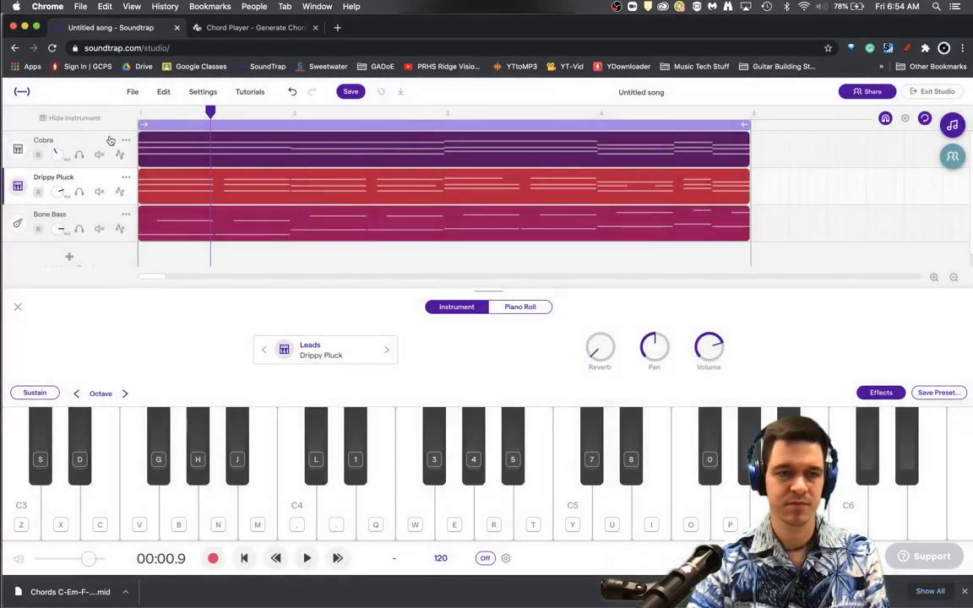
- Play the song from the start to hear Drippy Pluck together with the other tracks
{"action": "left_click", "coordinate": [140, 116]}
{"action": "key", "text": "space"}
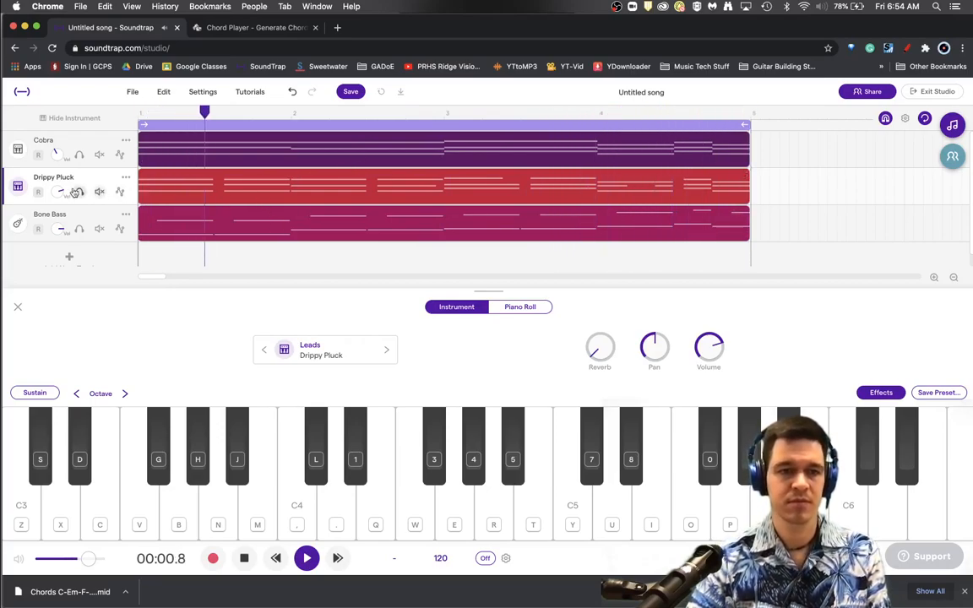
{"action": "key", "text": "space"}
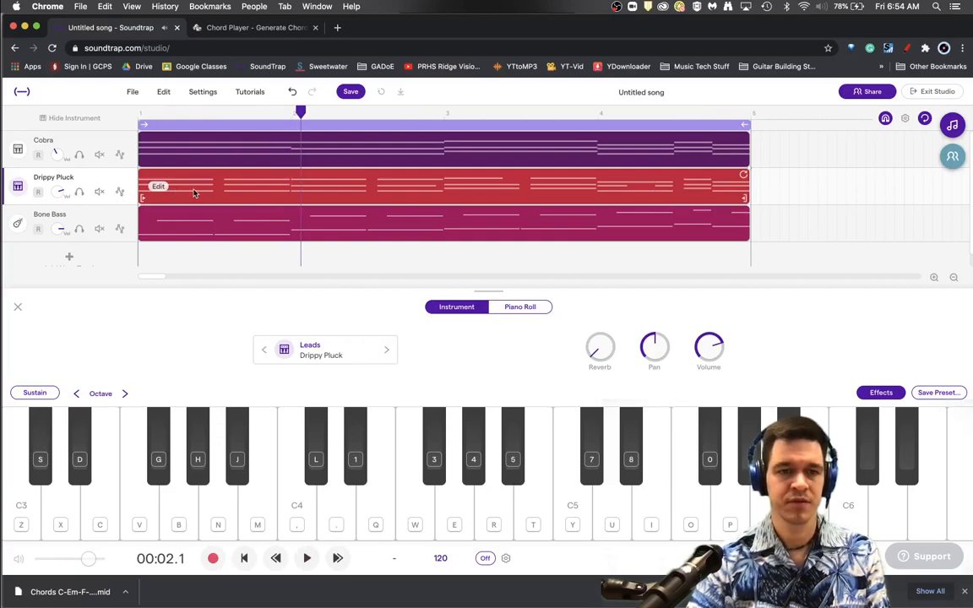
- Replace the Drippy Pluck track's instrument with the Milky Bells preset from the synth leads
{"action": "double_click", "coordinate": [196, 193]}
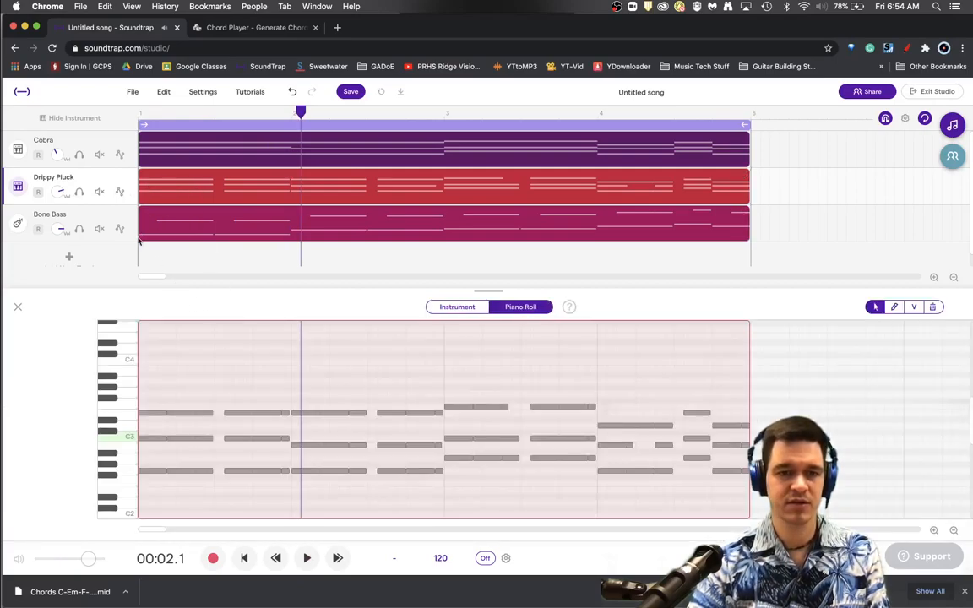
{"action": "left_click", "coordinate": [18, 190]}
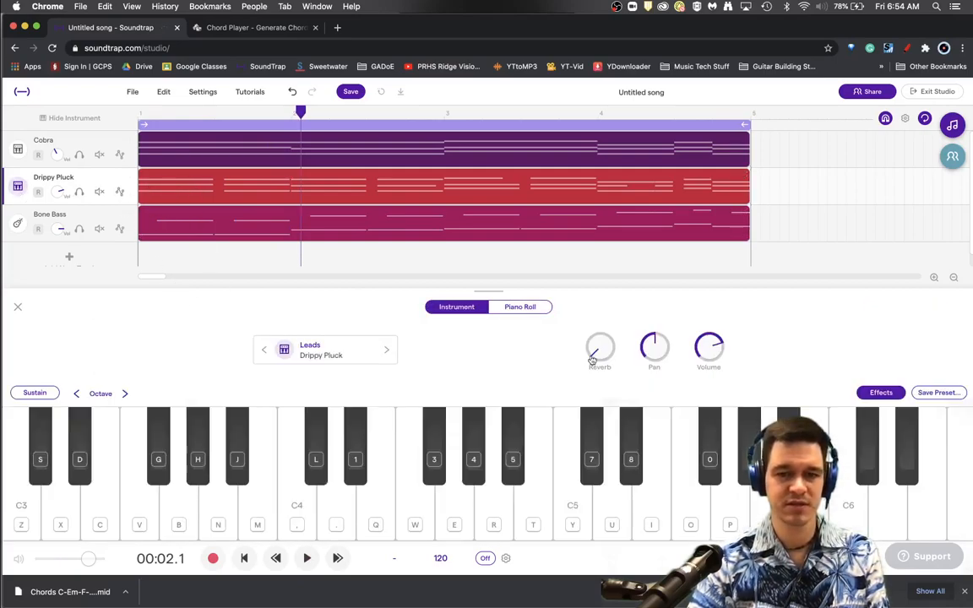
{"action": "left_click", "coordinate": [17, 187]}
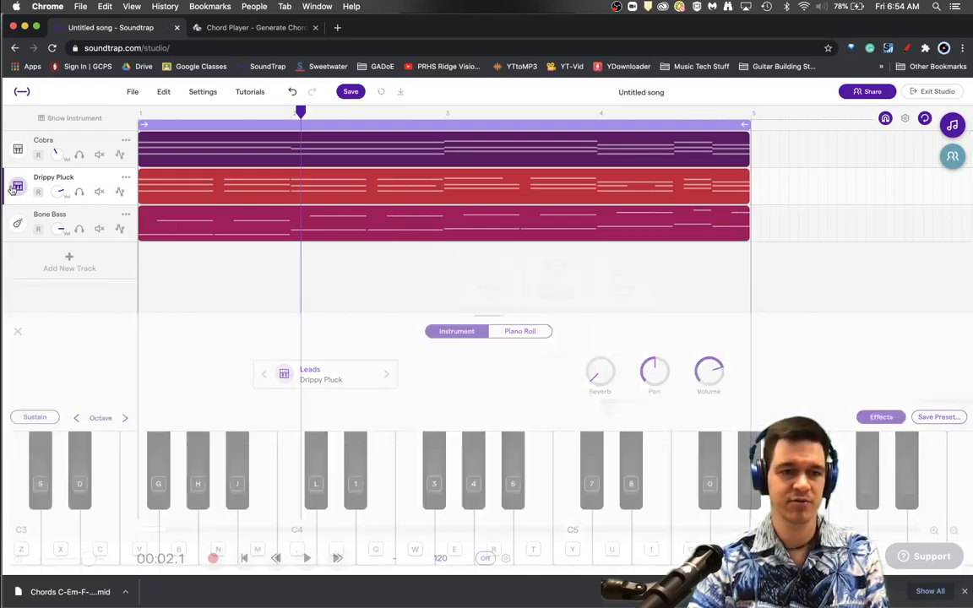
{"action": "left_click", "coordinate": [18, 187]}
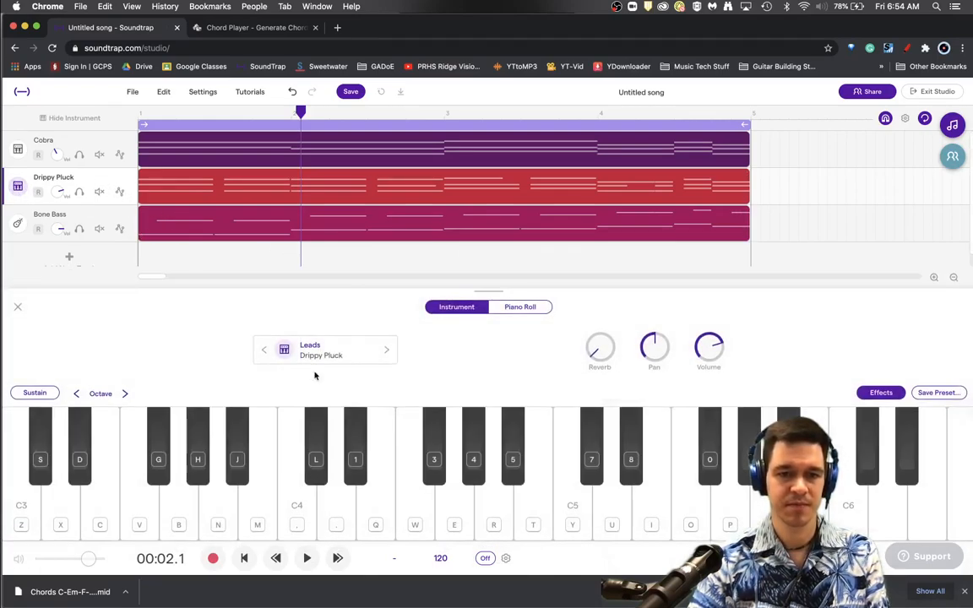
{"action": "left_click", "coordinate": [326, 350]}
{"action": "scroll", "coordinate": [642, 326], "scroll_direction": "down", "scroll_amount": 8}
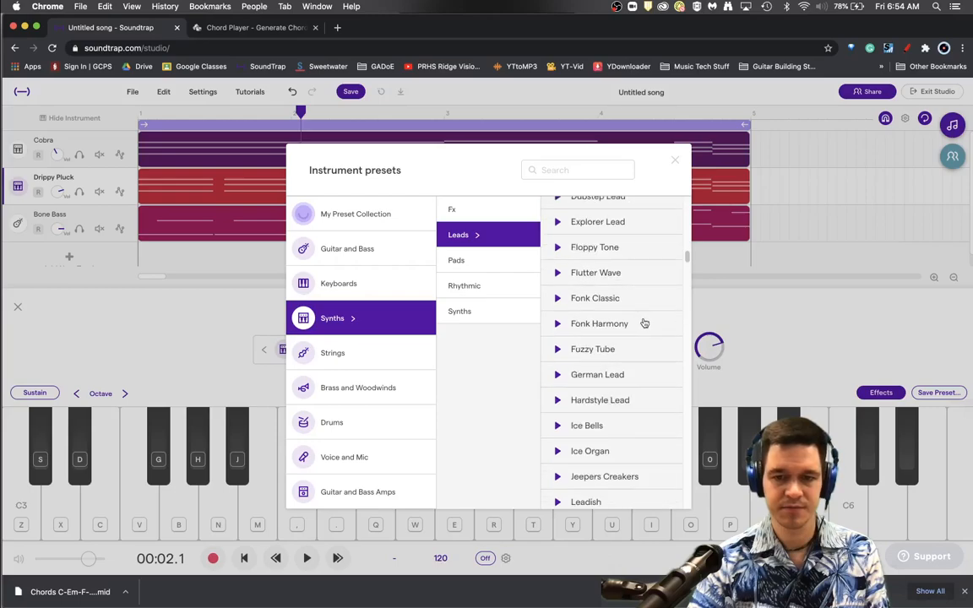
{"action": "scroll", "coordinate": [648, 352], "scroll_direction": "down", "scroll_amount": 4}
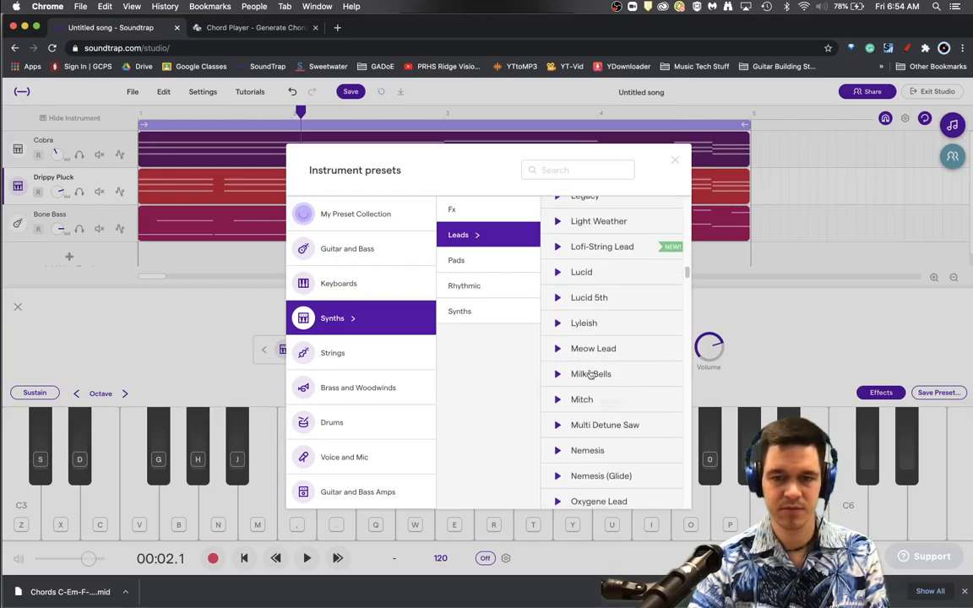
{"action": "left_click", "coordinate": [618, 378]}
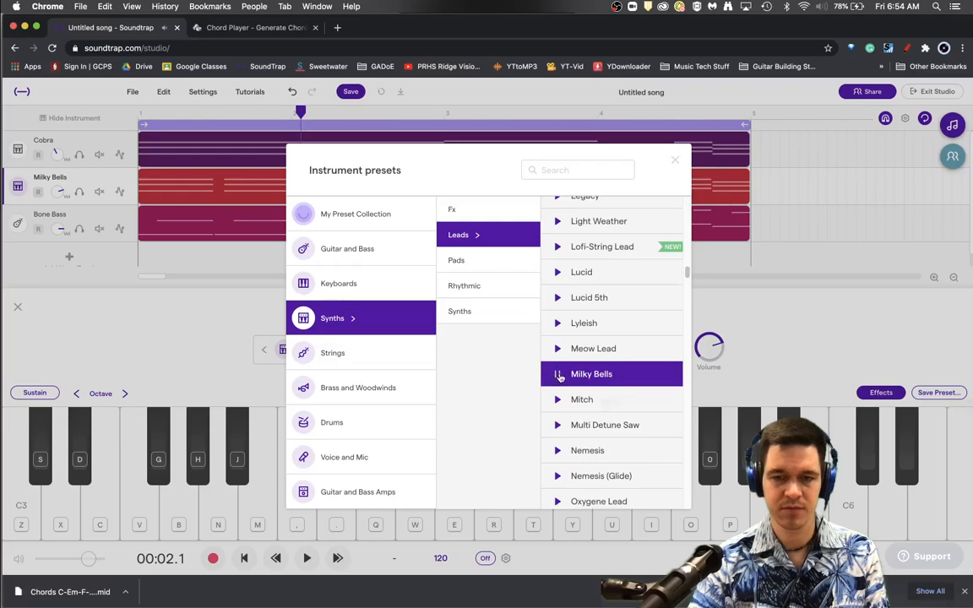
{"action": "scroll", "coordinate": [613, 379], "scroll_direction": "down", "scroll_amount": 1}
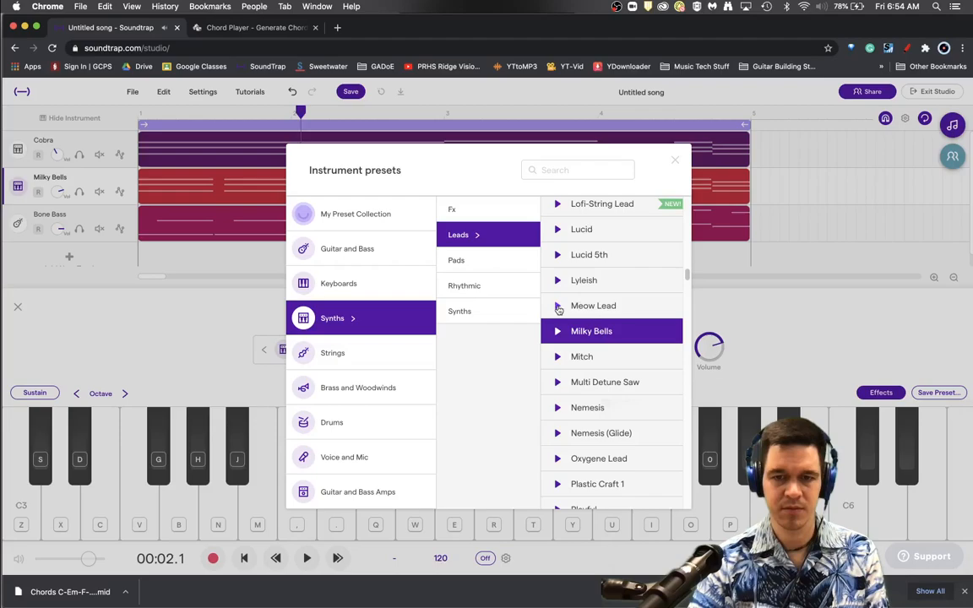
{"action": "scroll", "coordinate": [635, 325], "scroll_direction": "down", "scroll_amount": 2}
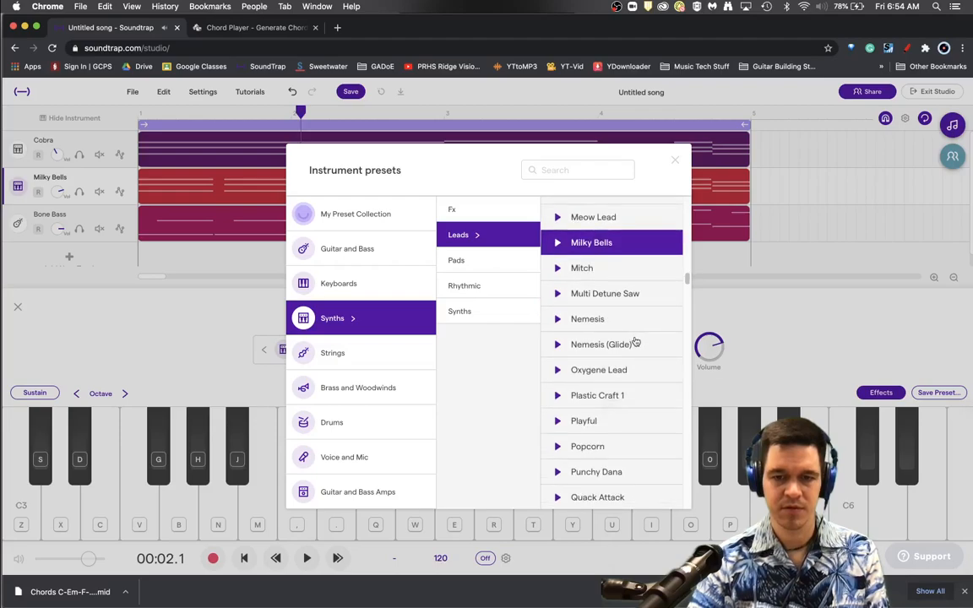
{"action": "scroll", "coordinate": [617, 371], "scroll_direction": "up", "scroll_amount": 1}
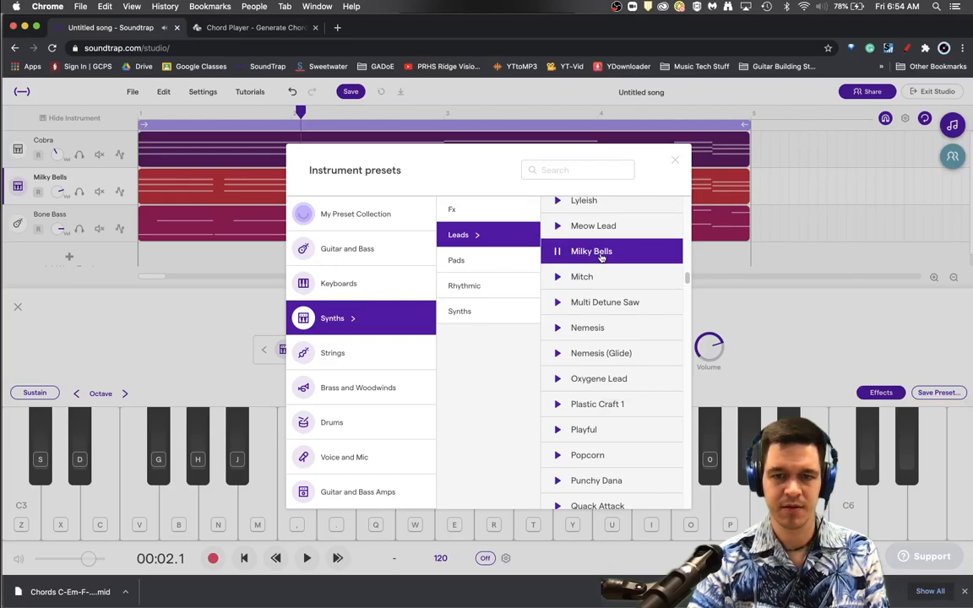
{"action": "left_click", "coordinate": [600, 252]}
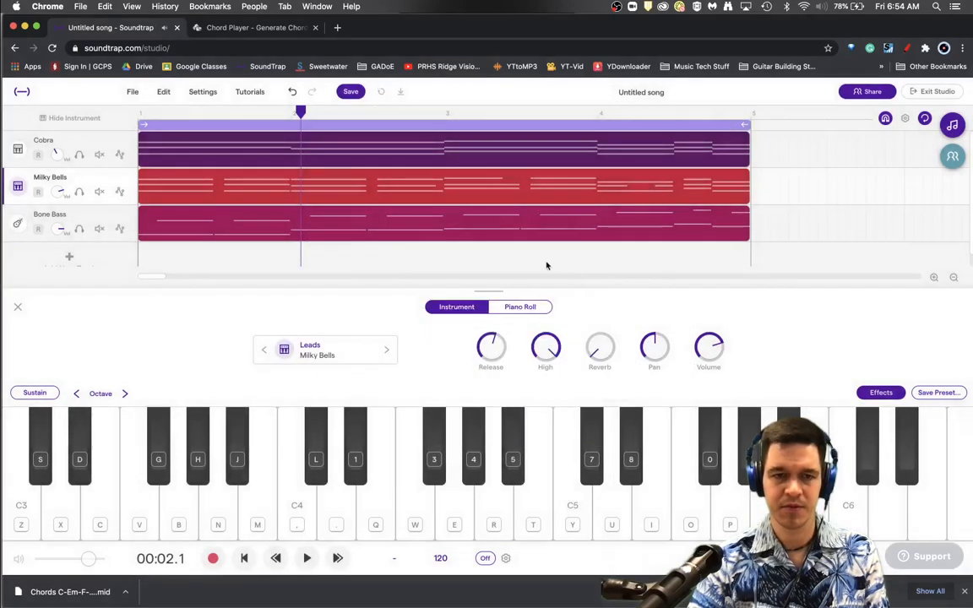
- Select all notes in the Milky Bells region and shorten them together to about a sixteenth note each
{"action": "double_click", "coordinate": [254, 183]}
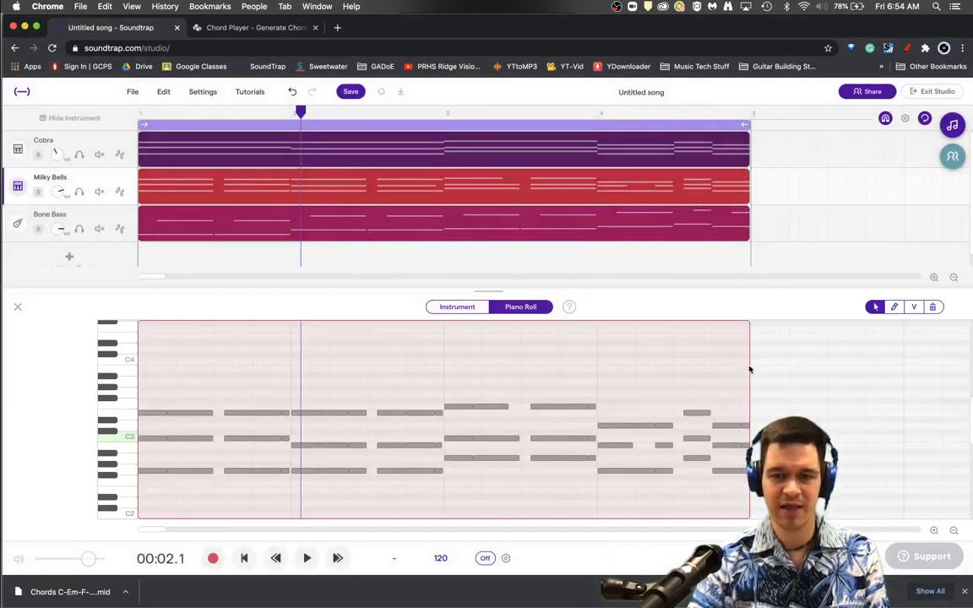
{"action": "left_click_drag", "start_coordinate": [748, 375], "coordinate": [153, 456]}
{"action": "left_click_drag", "start_coordinate": [211, 415], "coordinate": [175, 385]}
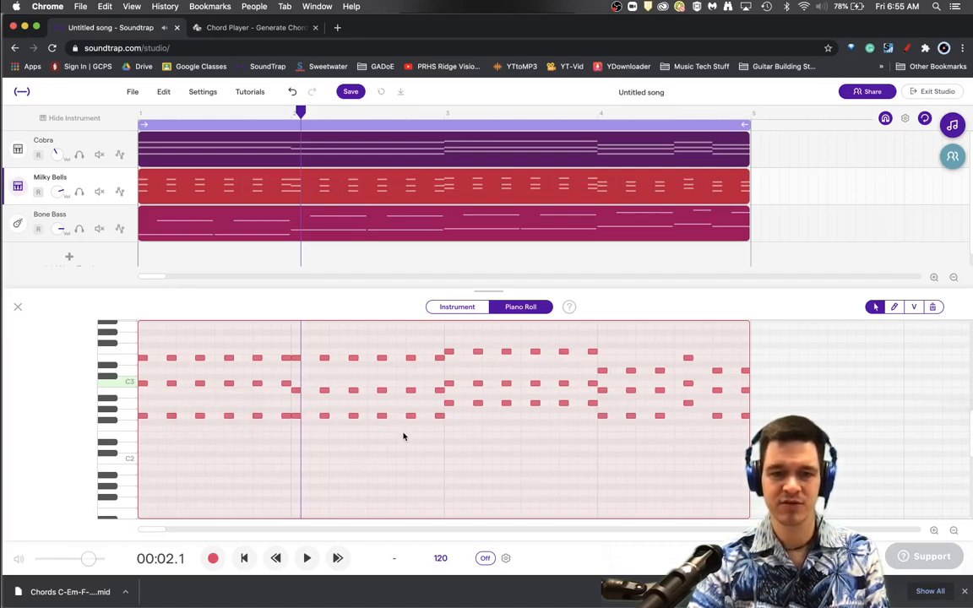
- Raise the volumes of the Cobra, Milky Bells and Bone Bass tracks and play the song from the start
{"action": "left_click", "coordinate": [141, 116]}
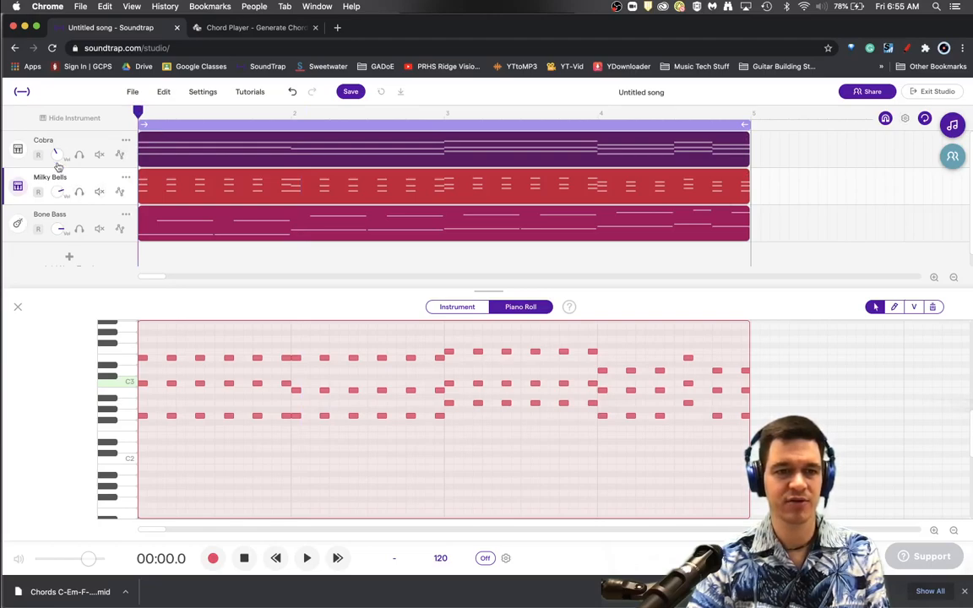
{"action": "left_click", "coordinate": [58, 226]}
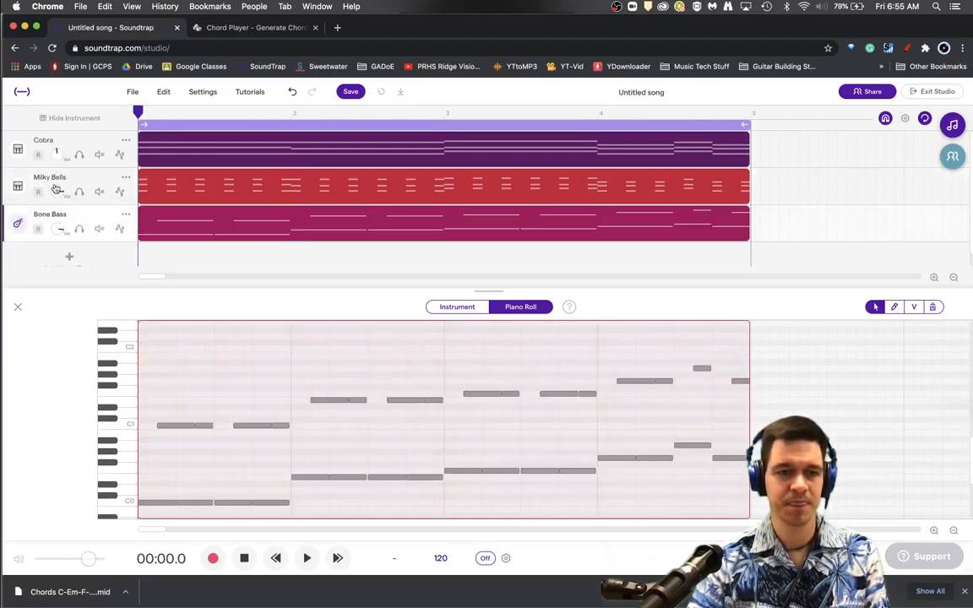
{"action": "key", "text": "space"}
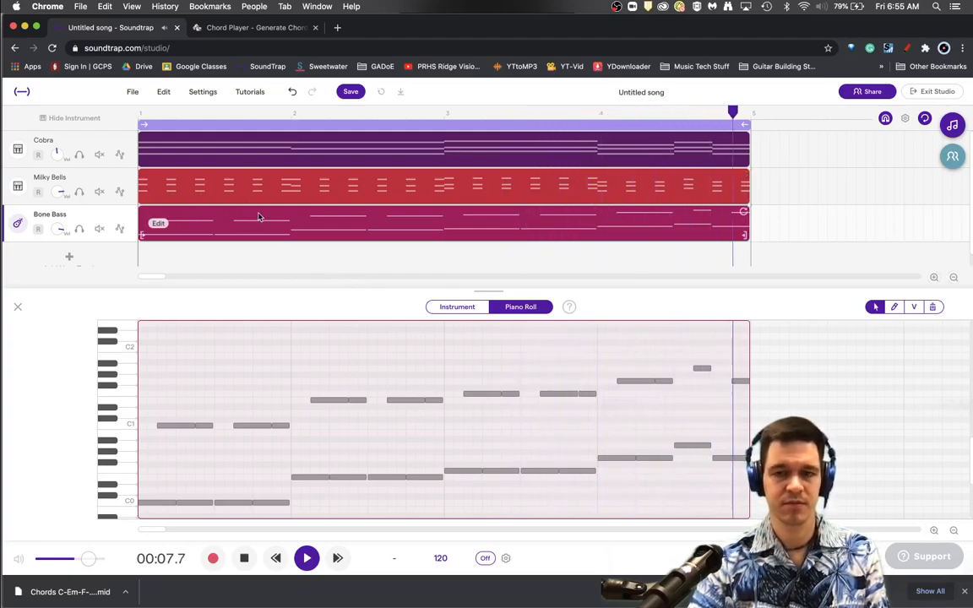
{"action": "key", "text": "space"}
- Add a new drum and beats track below Bone Bass
{"action": "scroll", "coordinate": [99, 216], "scroll_direction": "down", "scroll_amount": 1}
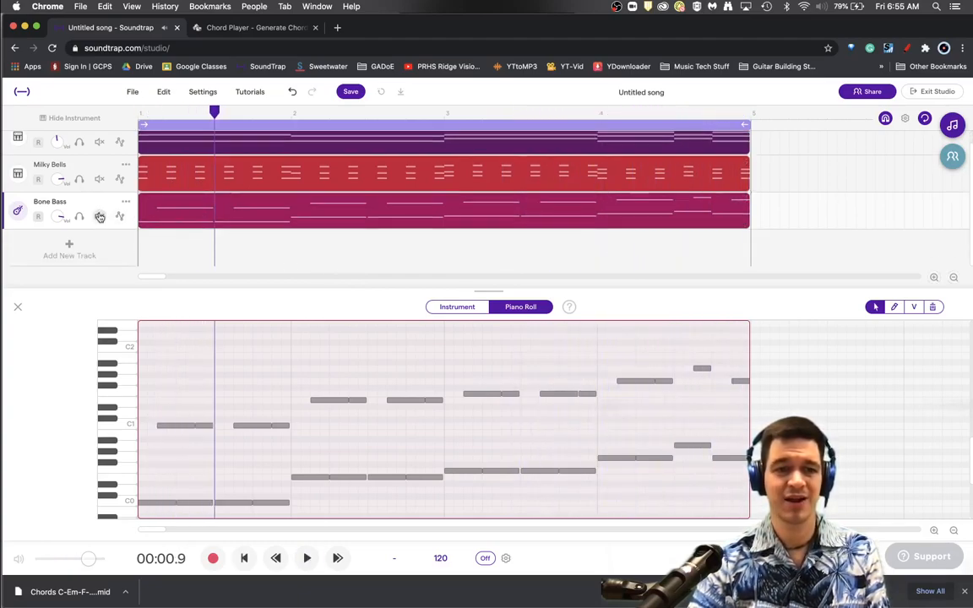
{"action": "left_click", "coordinate": [69, 249]}
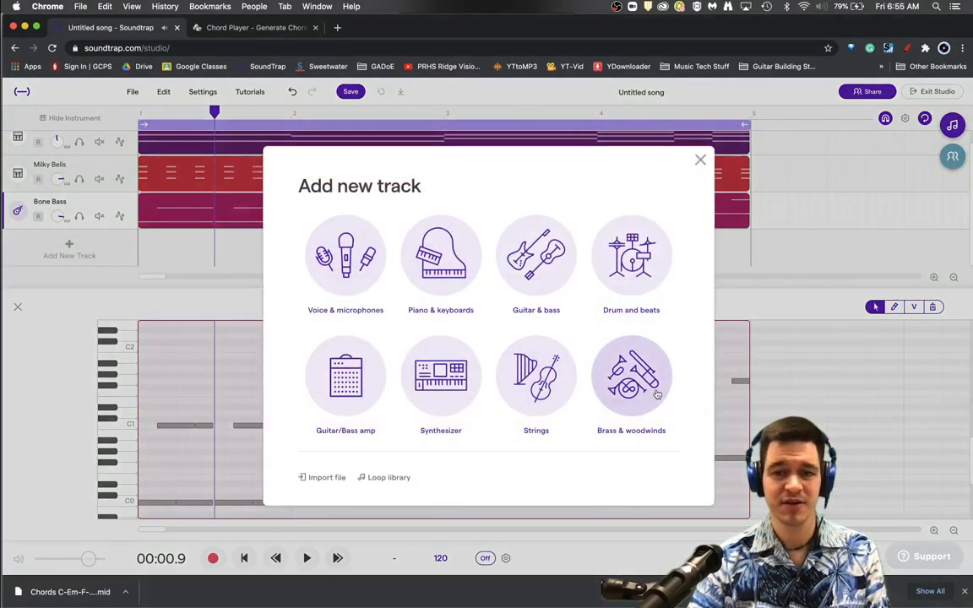
{"action": "left_click", "coordinate": [631, 270]}
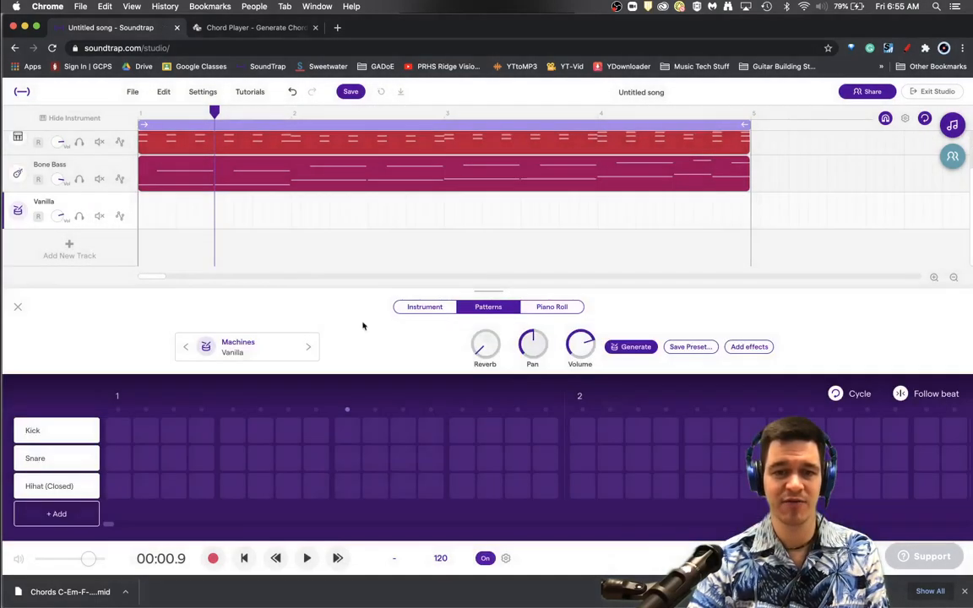
- Program bar 1 of the drum pattern with kicks on steps 1 and 9 and snares on steps 5 and 13
{"action": "left_click", "coordinate": [123, 430]}
{"action": "left_click", "coordinate": [347, 431]}
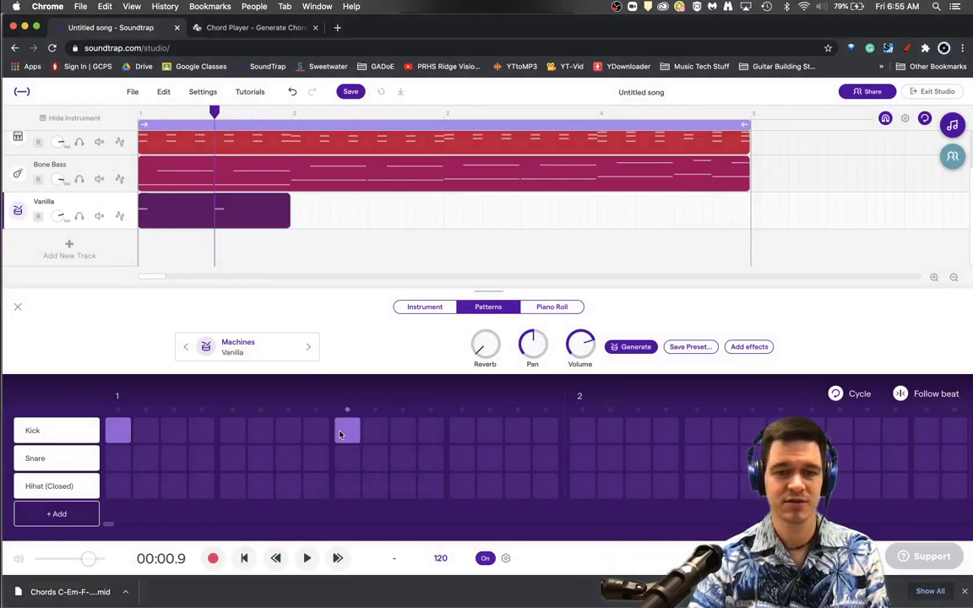
{"action": "left_click", "coordinate": [233, 461]}
{"action": "left_click", "coordinate": [461, 458]}
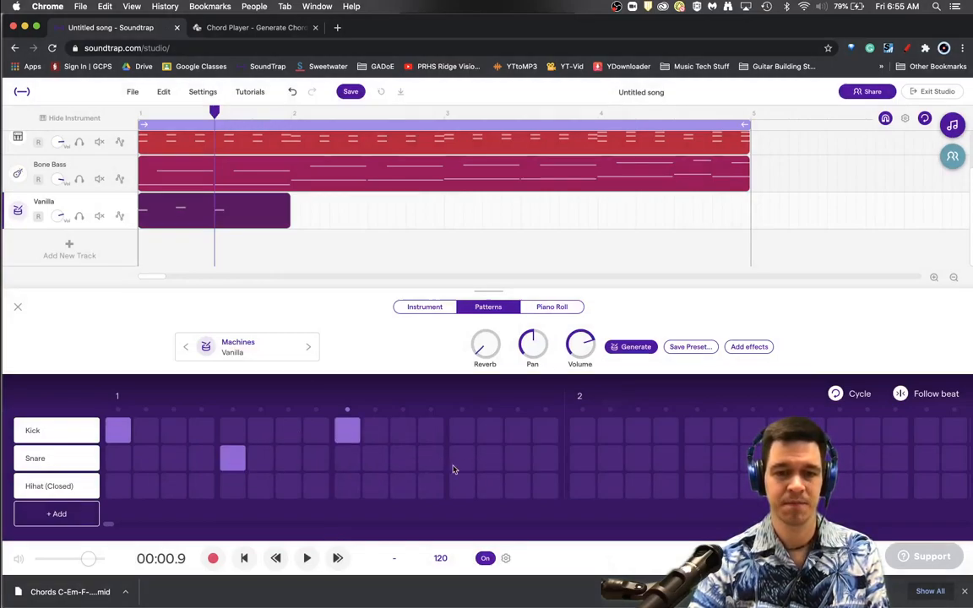
- Add closed hi-hats on every odd step, 1 through 15, in bar 1 of the drum pattern
{"action": "left_click", "coordinate": [119, 489]}
{"action": "left_click", "coordinate": [173, 488]}
{"action": "left_click", "coordinate": [232, 487]}
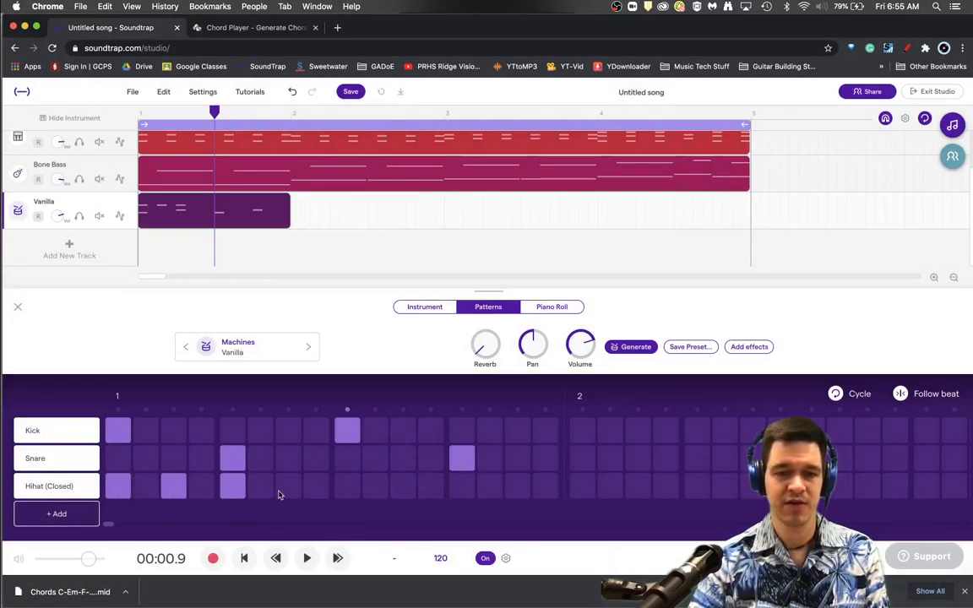
{"action": "left_click", "coordinate": [287, 487]}
{"action": "left_click", "coordinate": [346, 486]}
{"action": "left_click", "coordinate": [403, 487]}
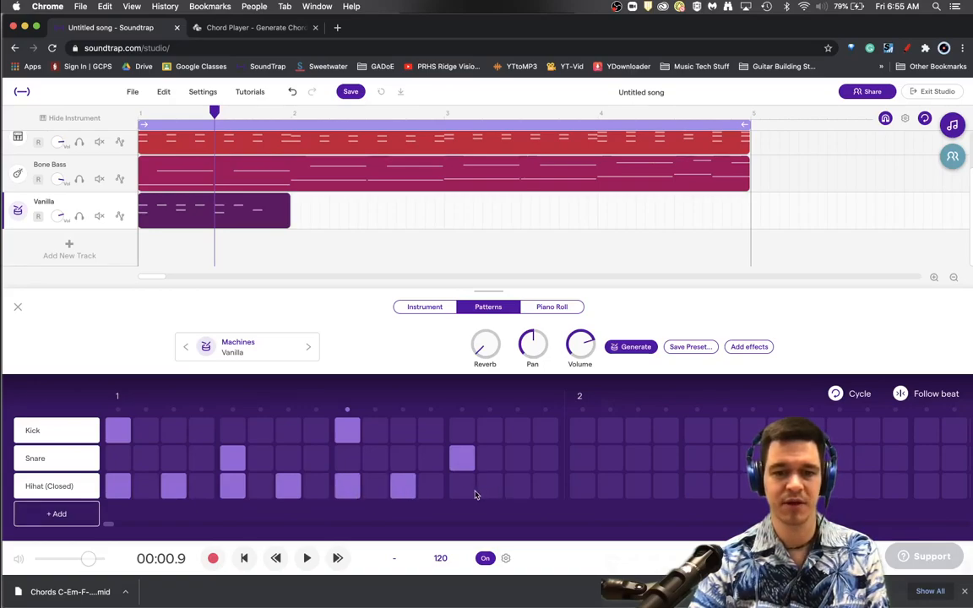
{"action": "left_click", "coordinate": [462, 487]}
{"action": "left_click", "coordinate": [517, 488]}
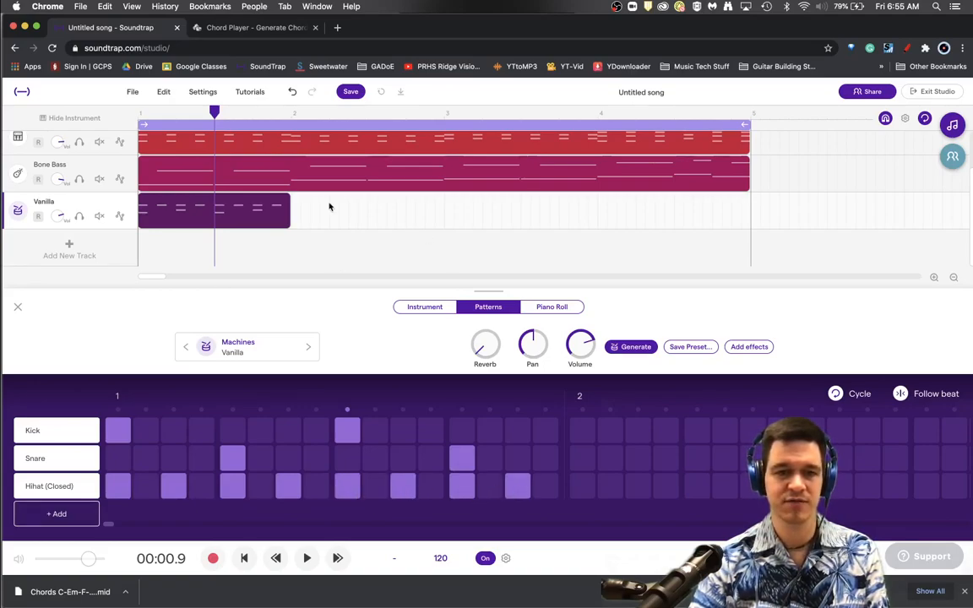
- Loop the one-bar Vanilla drum region through the end of bar 4 and play the song from the start
{"action": "left_click_drag", "start_coordinate": [287, 201], "coordinate": [748, 211]}
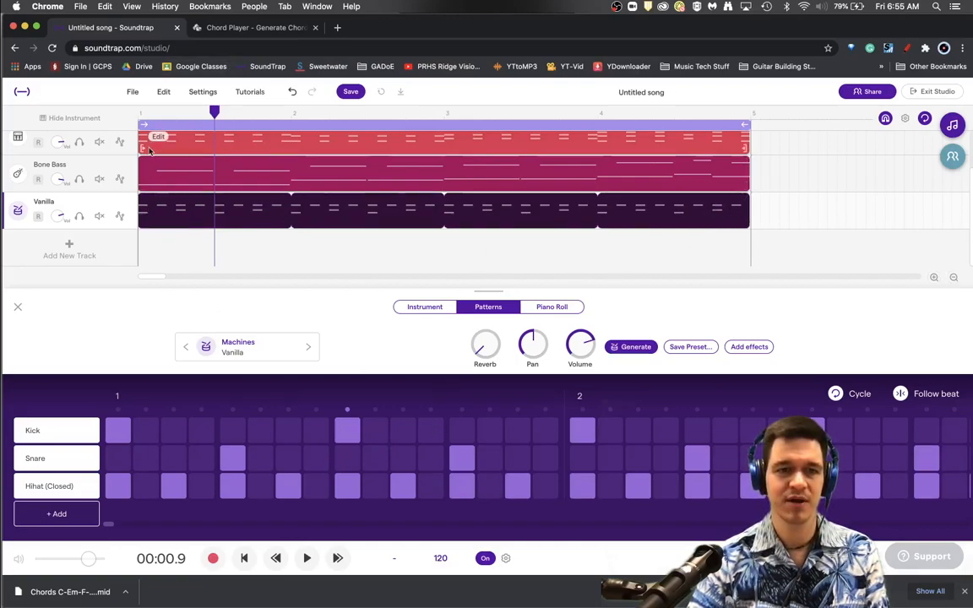
{"action": "scroll", "coordinate": [171, 211], "scroll_direction": "up", "scroll_amount": 1}
{"action": "left_click", "coordinate": [18, 308]}
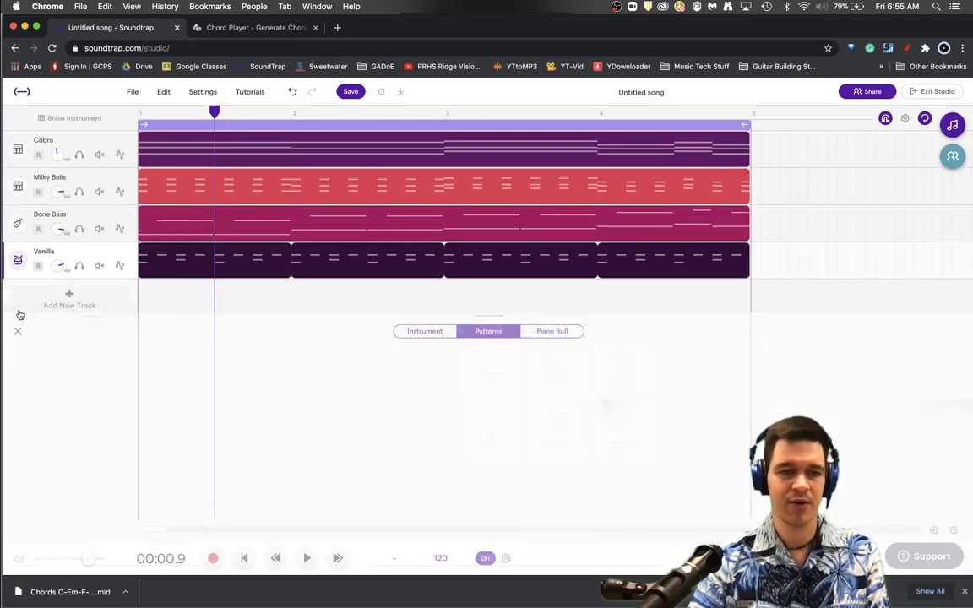
{"action": "left_click", "coordinate": [139, 116]}
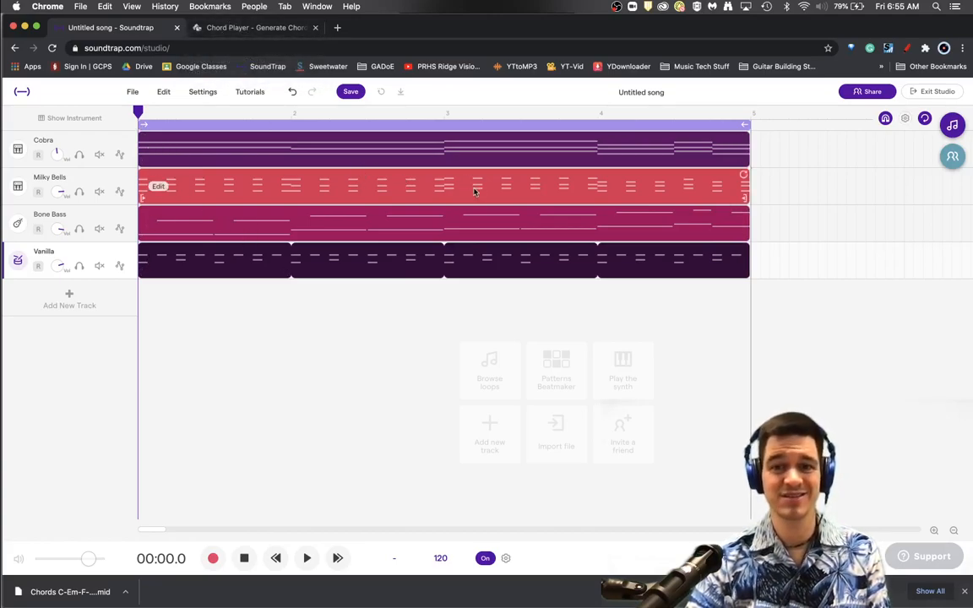
{"action": "key", "text": "space"}
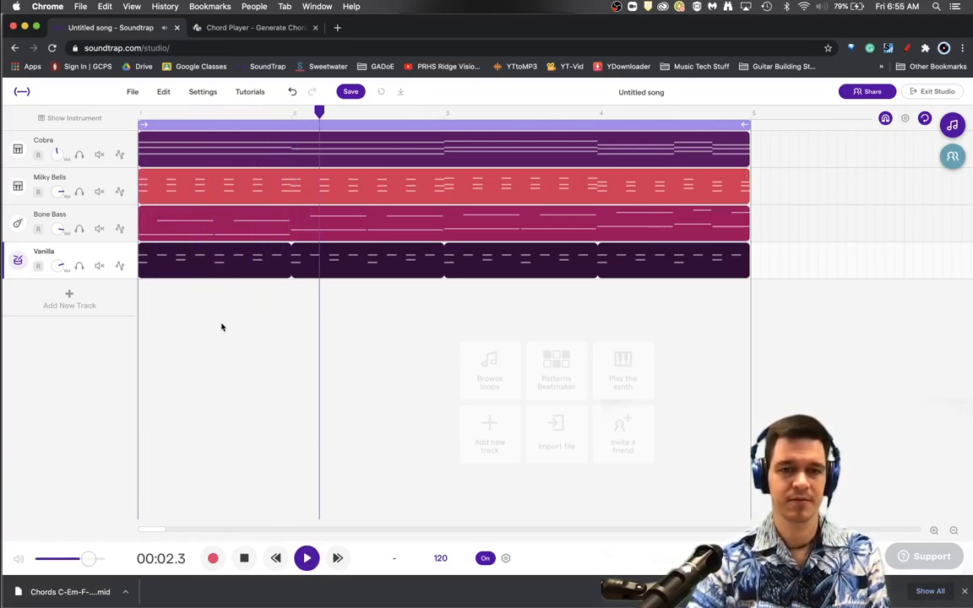
- Reopen the Vanilla drum pattern and add extra kicks on steps 8 and 11 of bar 1
{"action": "double_click", "coordinate": [203, 272]}
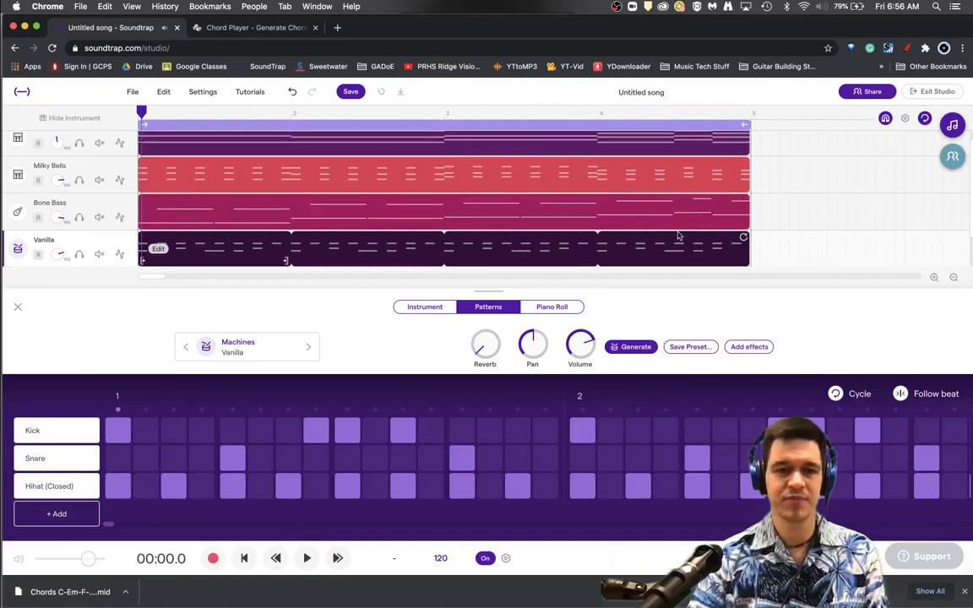
{"action": "scroll", "coordinate": [568, 185], "scroll_direction": "up", "scroll_amount": 1}
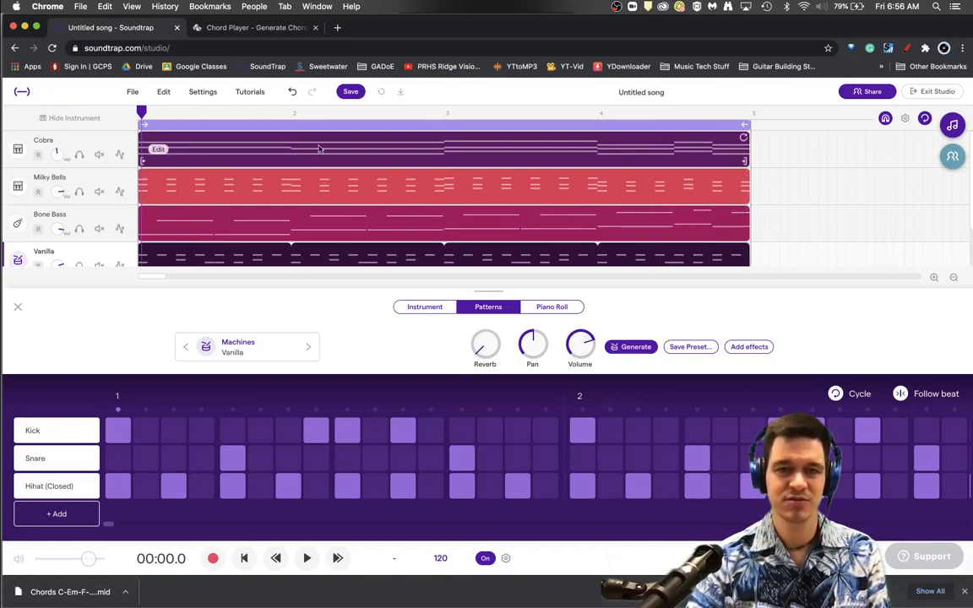
{"action": "left_click", "coordinate": [281, 34]}
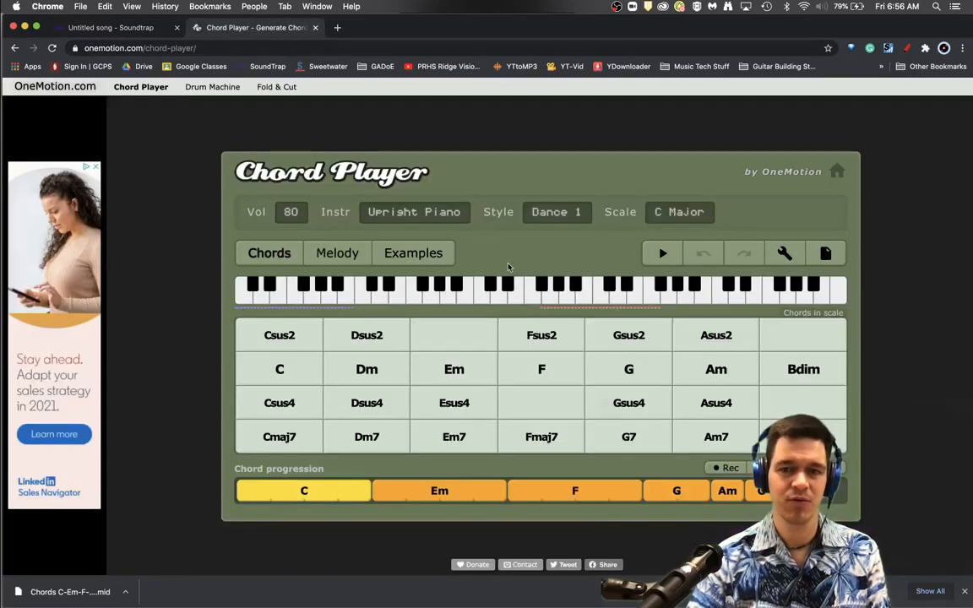
{"action": "left_click", "coordinate": [108, 28]}
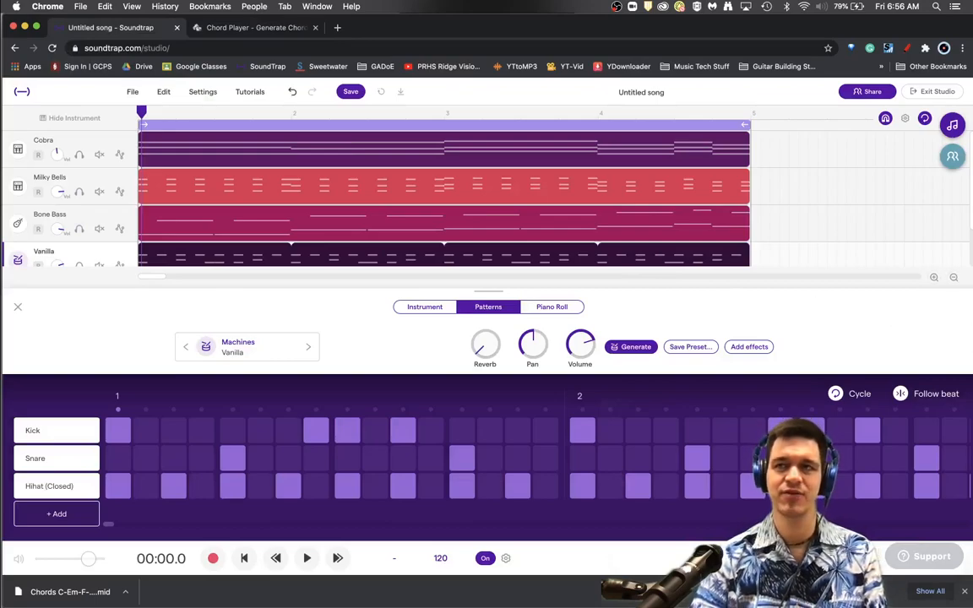